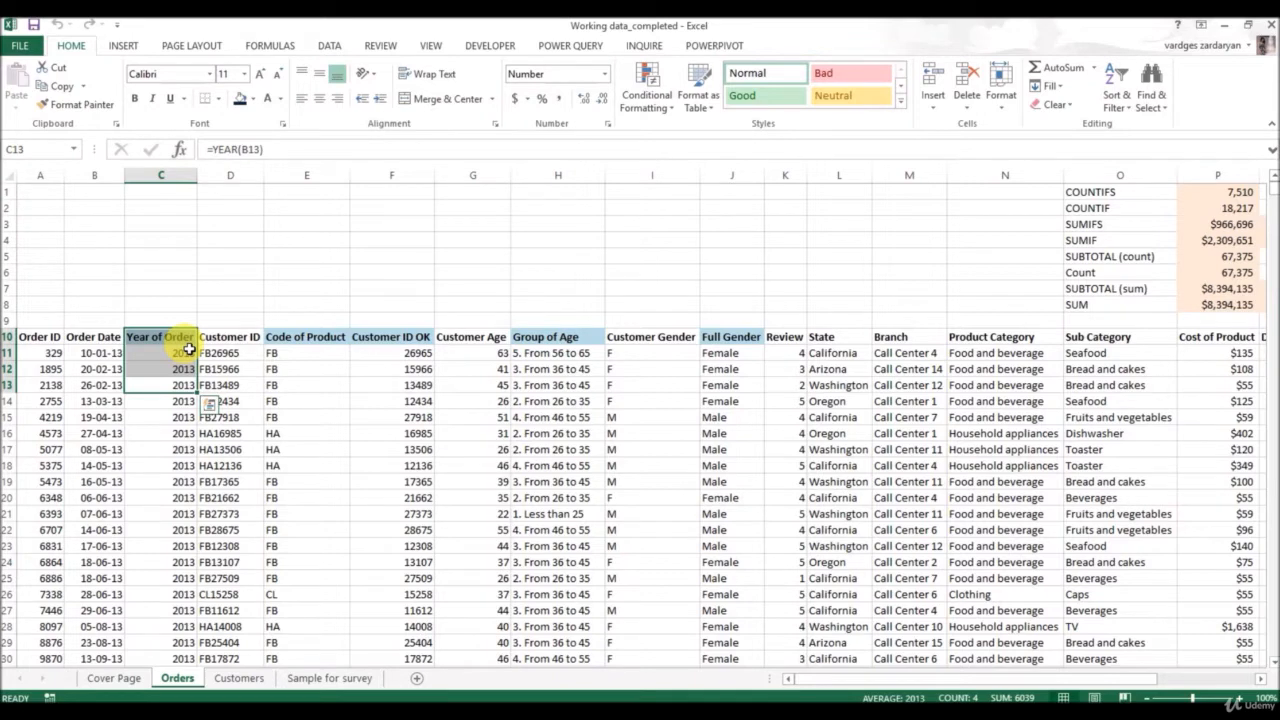
- Examine the Customer ID, Code of Product and Full Gender columns in the orders data, including the gender formulas
{"action": "left_click_drag", "start_coordinate": [220, 343], "coordinate": [221, 433]}
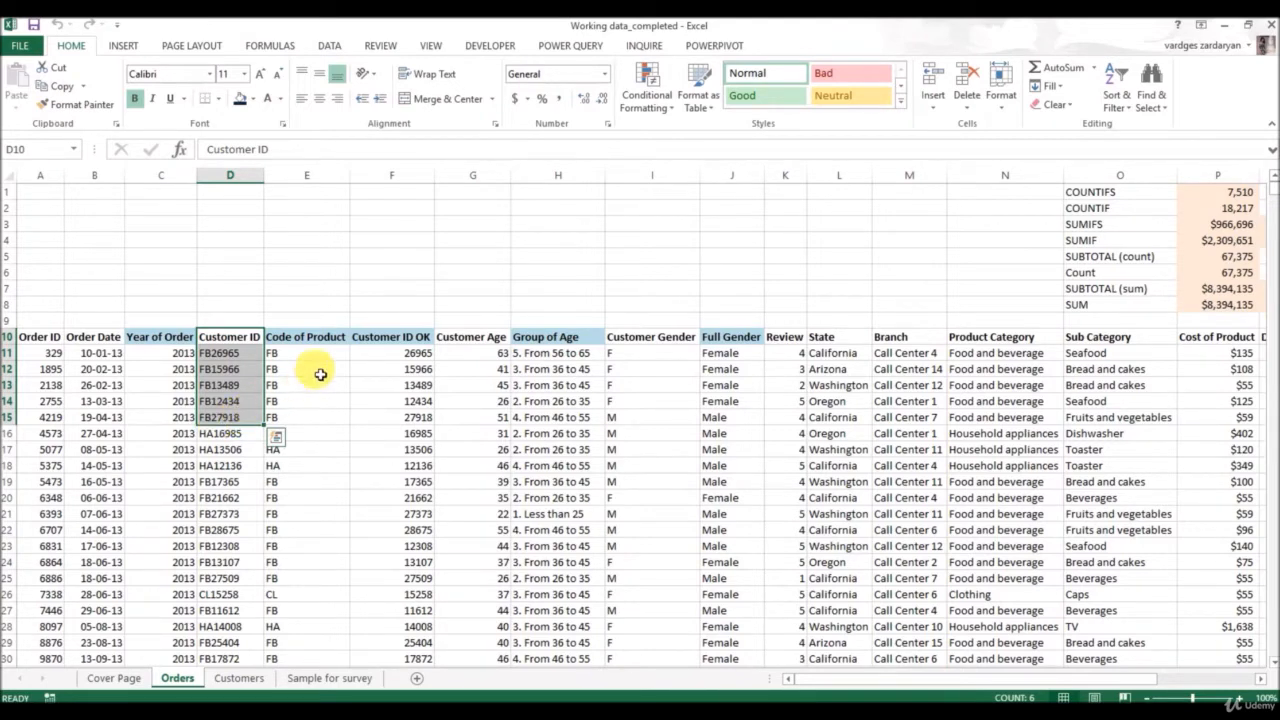
{"action": "left_click", "coordinate": [321, 343]}
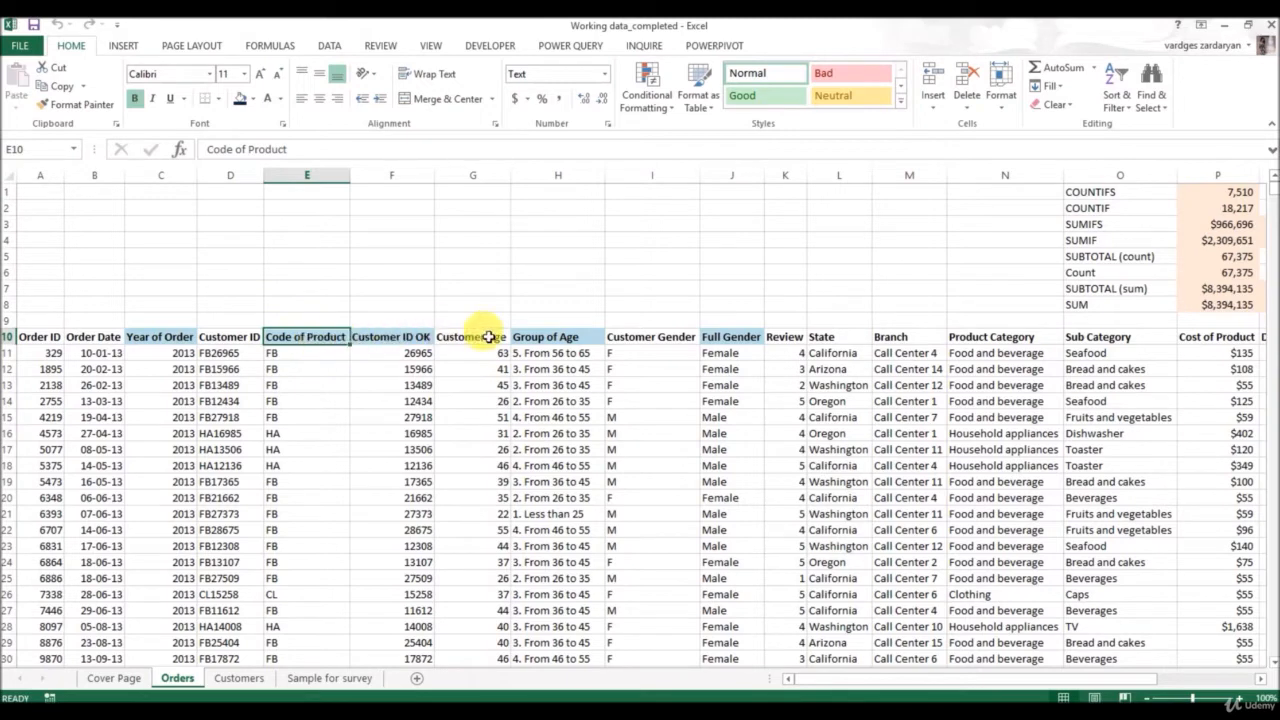
{"action": "left_click_drag", "start_coordinate": [730, 343], "coordinate": [726, 420]}
{"action": "left_click", "coordinate": [741, 388]}
{"action": "left_click", "coordinate": [743, 368]}
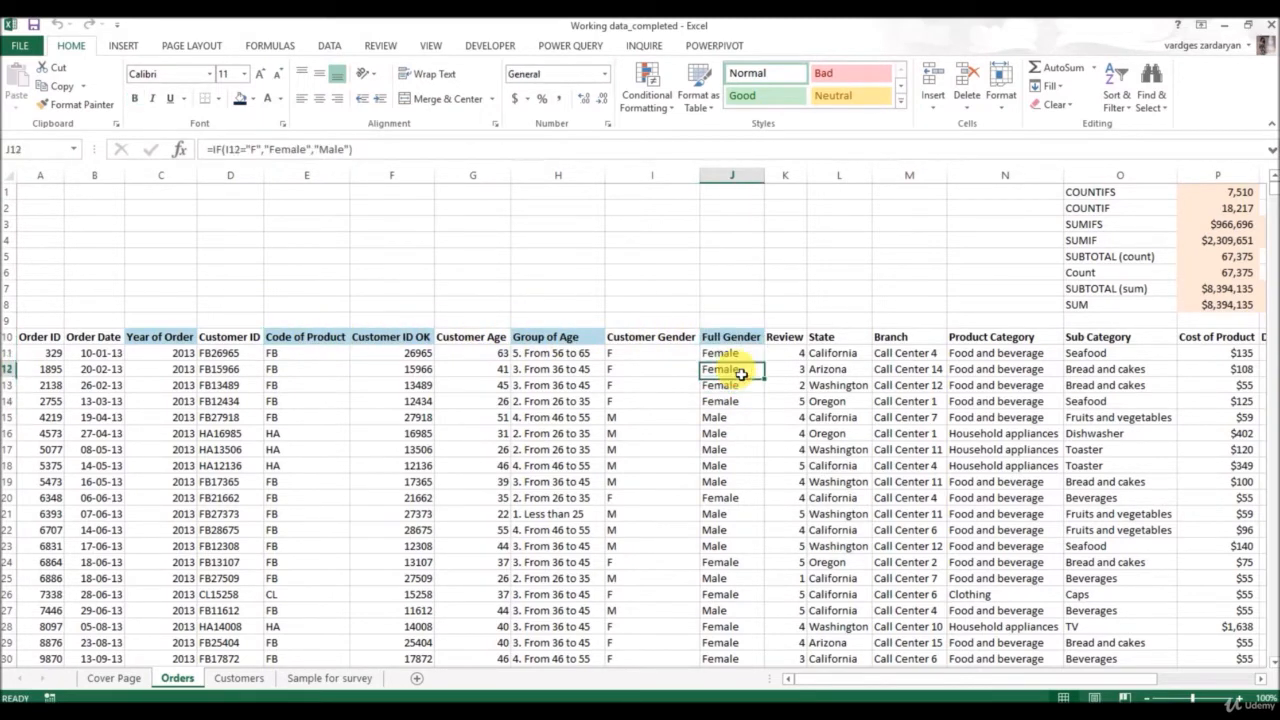
{"action": "left_click", "coordinate": [745, 354]}
{"action": "left_click", "coordinate": [728, 369]}
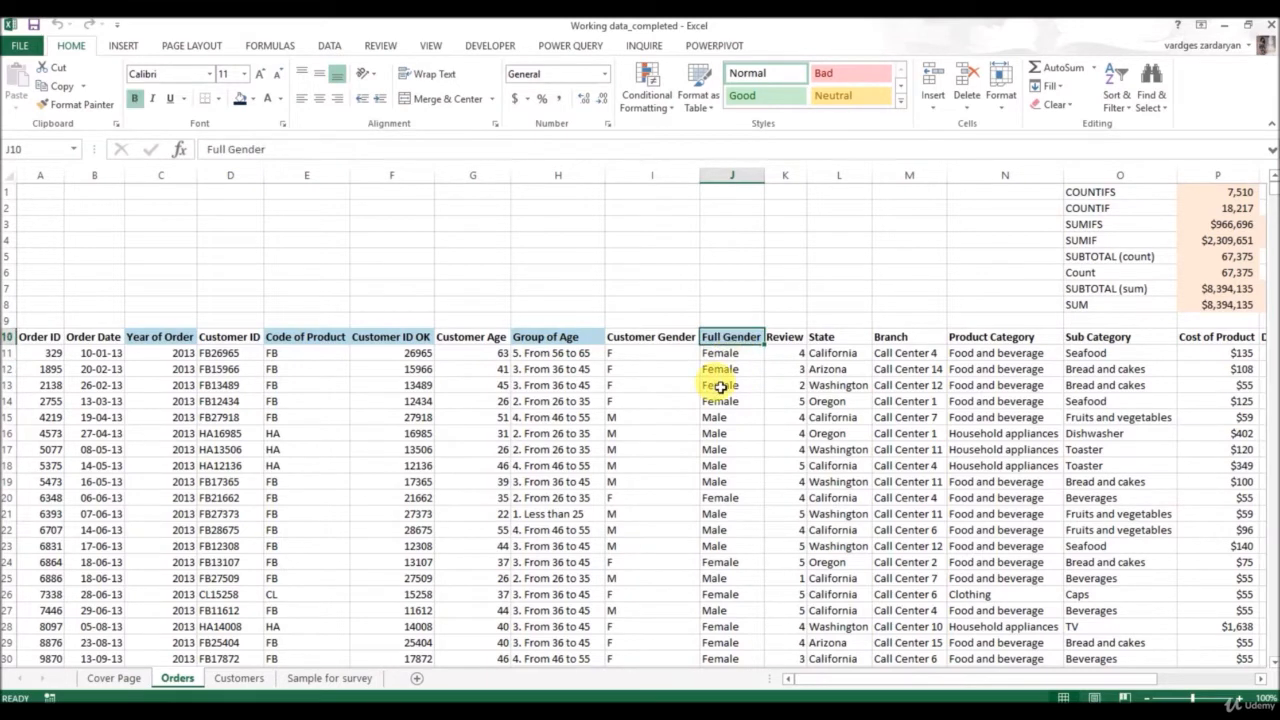
{"action": "left_click", "coordinate": [718, 385]}
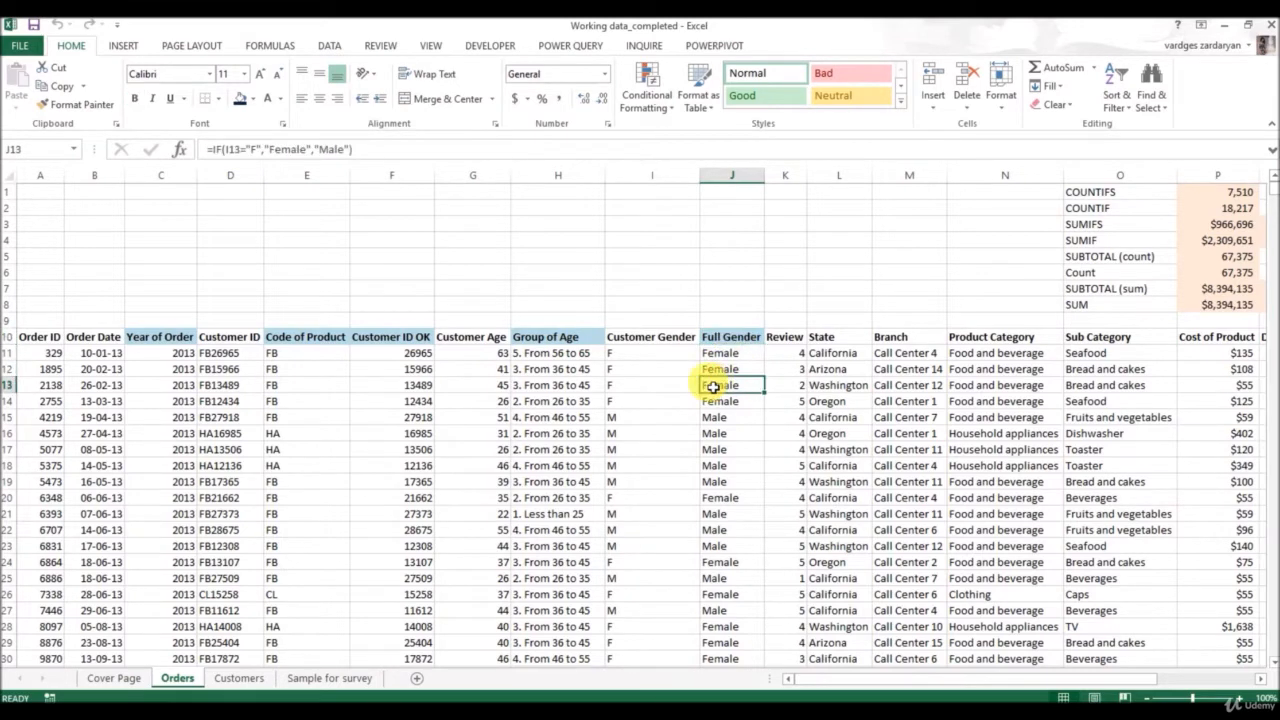
- Examine the nested IF formulas in several cells of the Group of Age column and its header
{"action": "left_click", "coordinate": [551, 356]}
{"action": "left_click", "coordinate": [563, 402]}
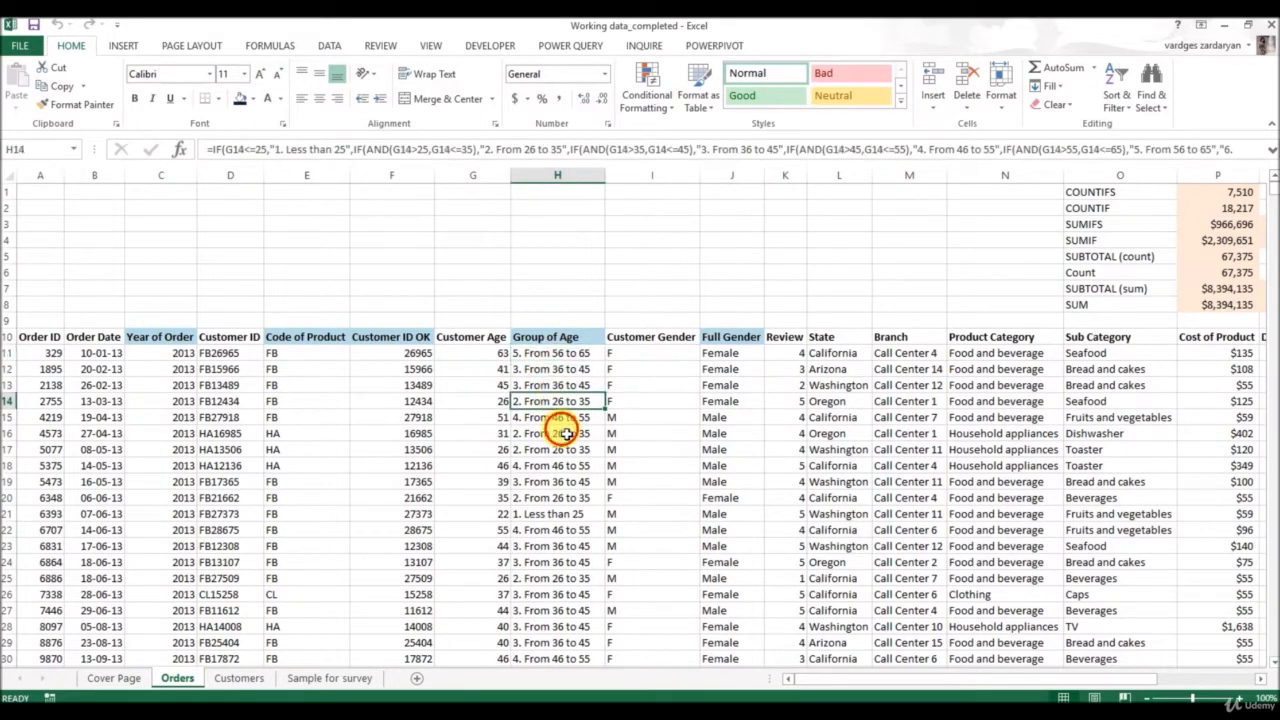
{"action": "left_click", "coordinate": [553, 481]}
{"action": "left_click", "coordinate": [565, 449]}
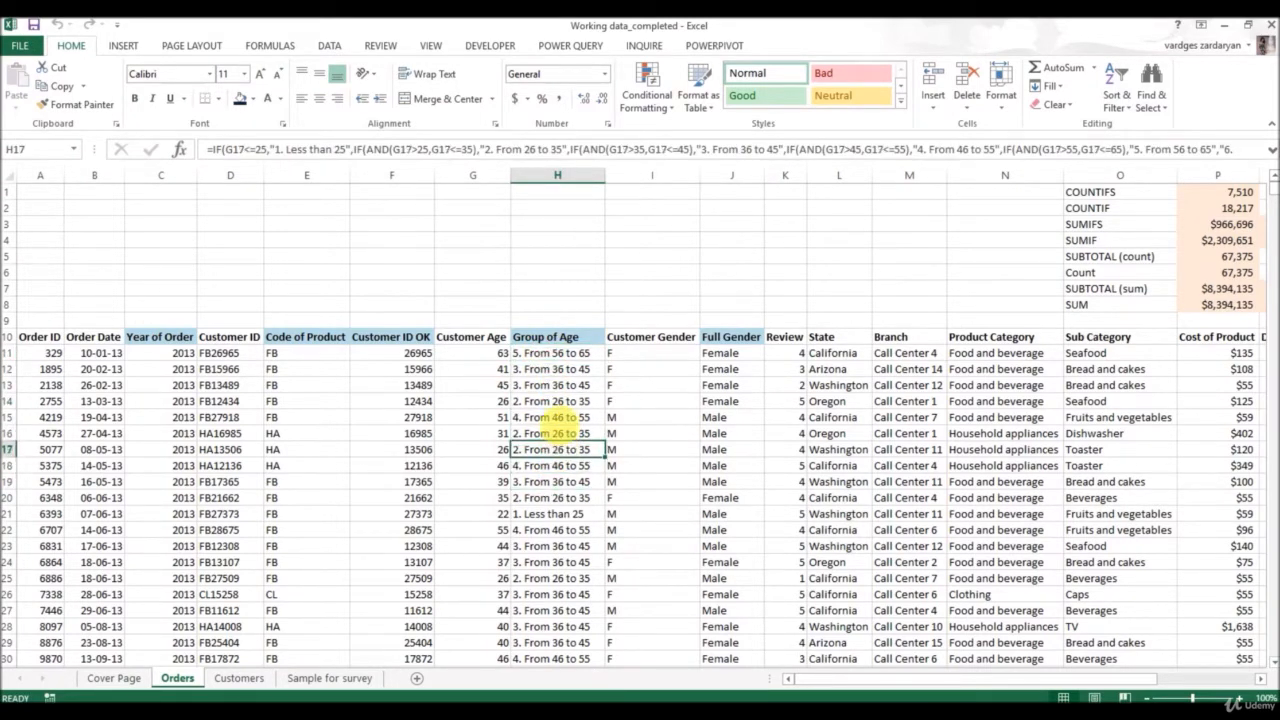
{"action": "left_click", "coordinate": [560, 417]}
{"action": "left_click", "coordinate": [562, 385]}
{"action": "left_click", "coordinate": [566, 357]}
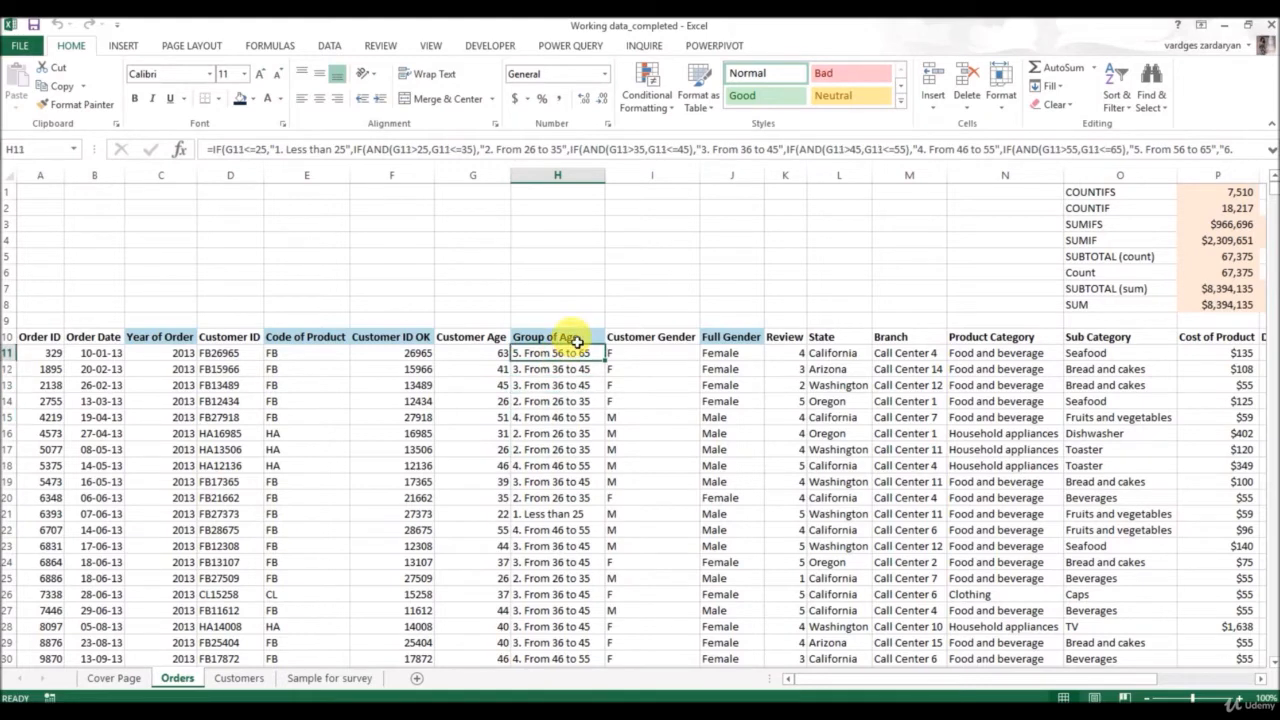
{"action": "left_click", "coordinate": [577, 342]}
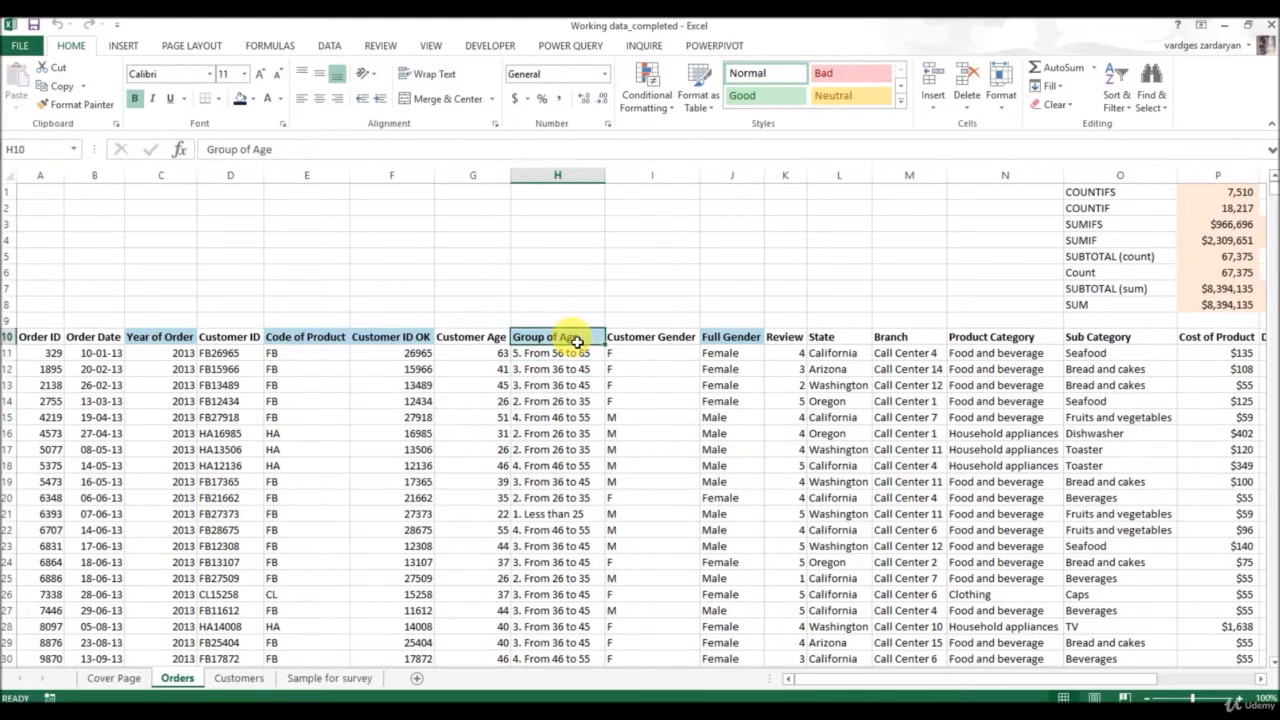
- Review the block of summary functions above the orders data, including COUNTIFS, COUNTIF, SUMIFS and SUBTOTAL (count)
{"action": "left_click_drag", "start_coordinate": [943, 677], "coordinate": [1088, 594]}
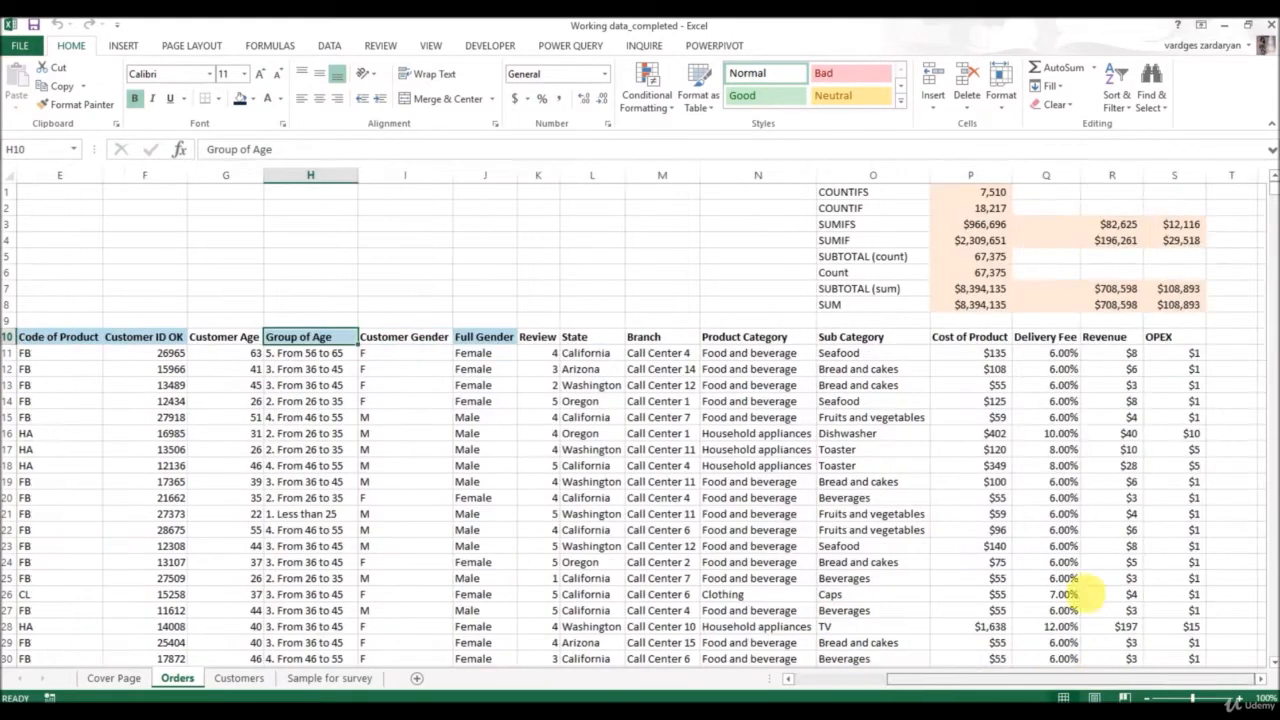
{"action": "left_click_drag", "start_coordinate": [845, 192], "coordinate": [1184, 307]}
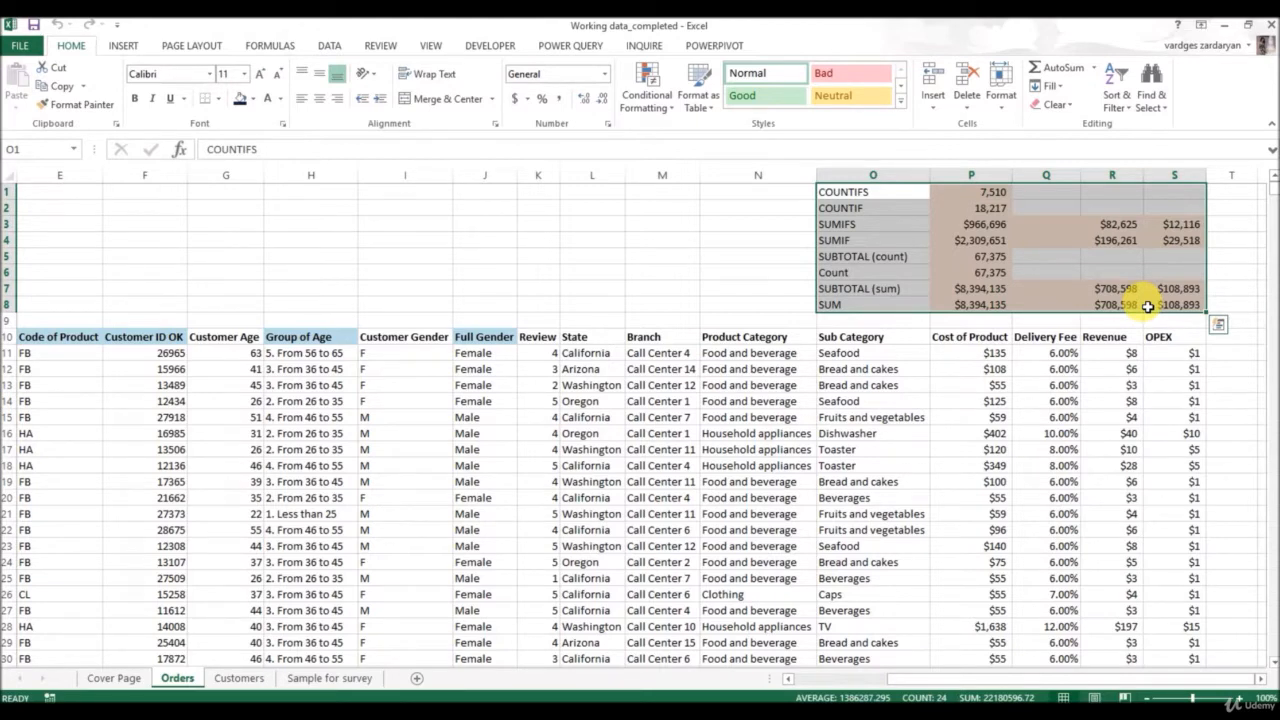
{"action": "left_click", "coordinate": [869, 230]}
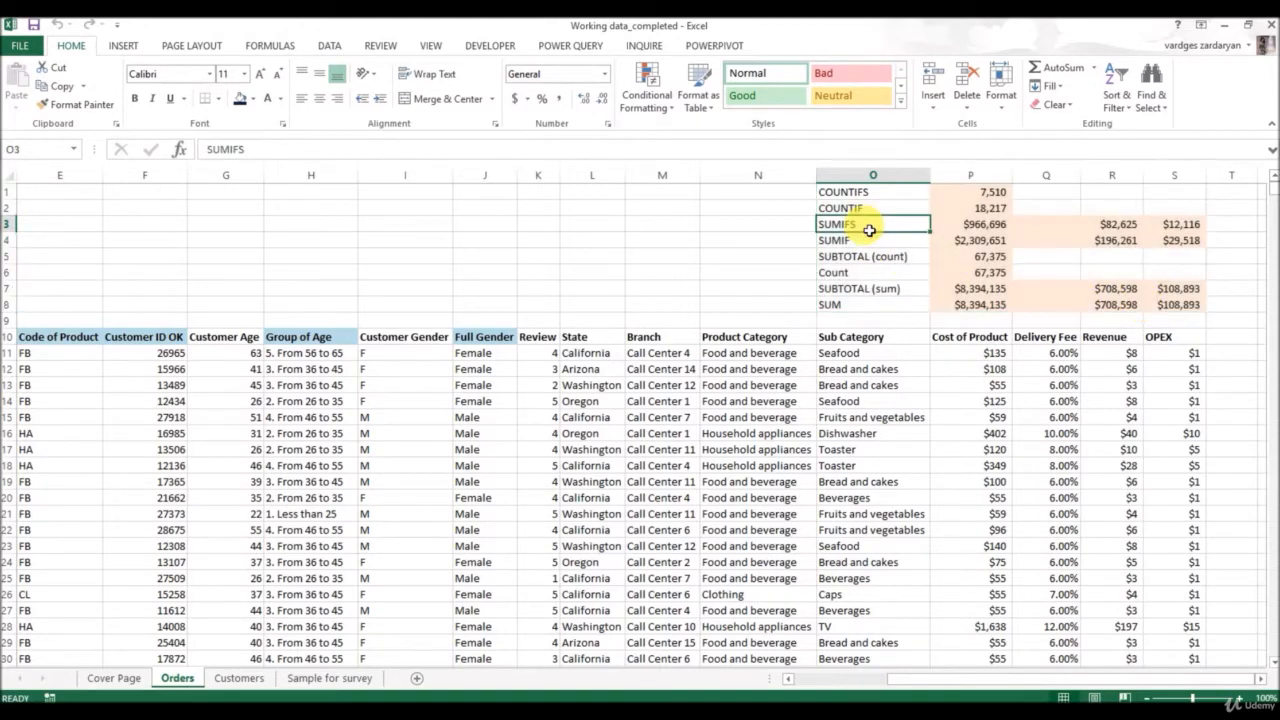
{"action": "left_click", "coordinate": [879, 208]}
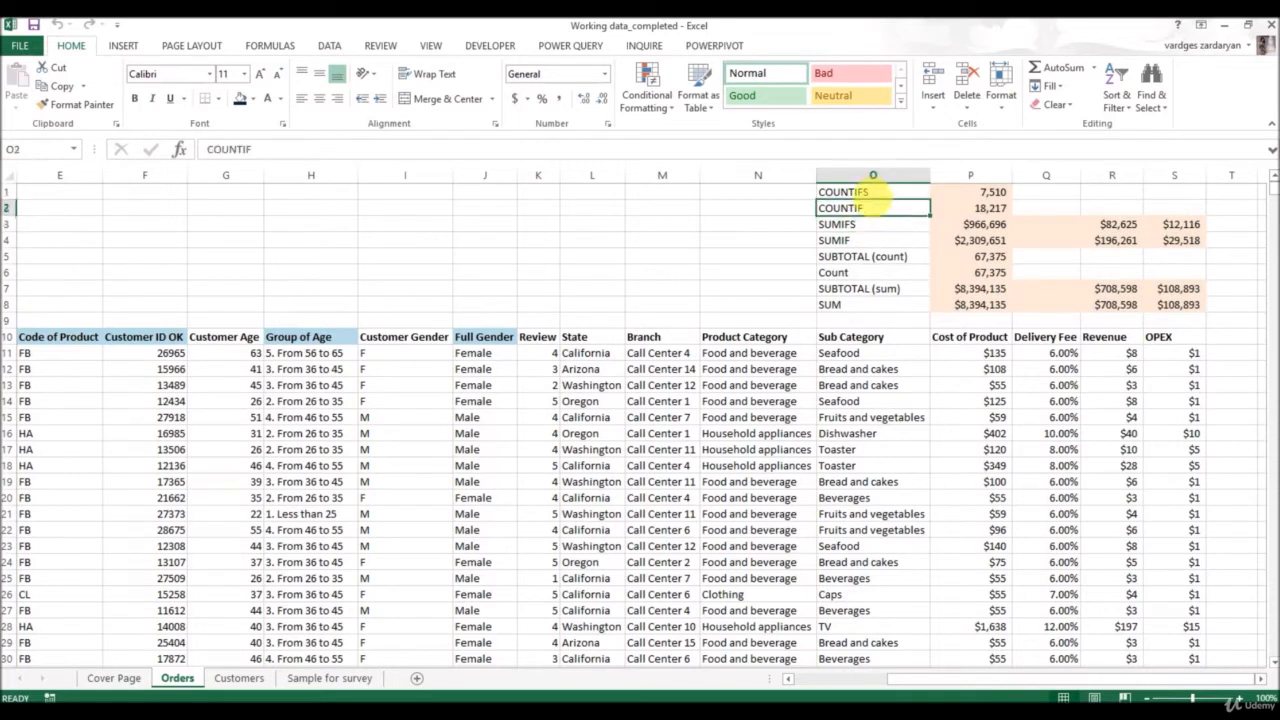
{"action": "left_click", "coordinate": [886, 192]}
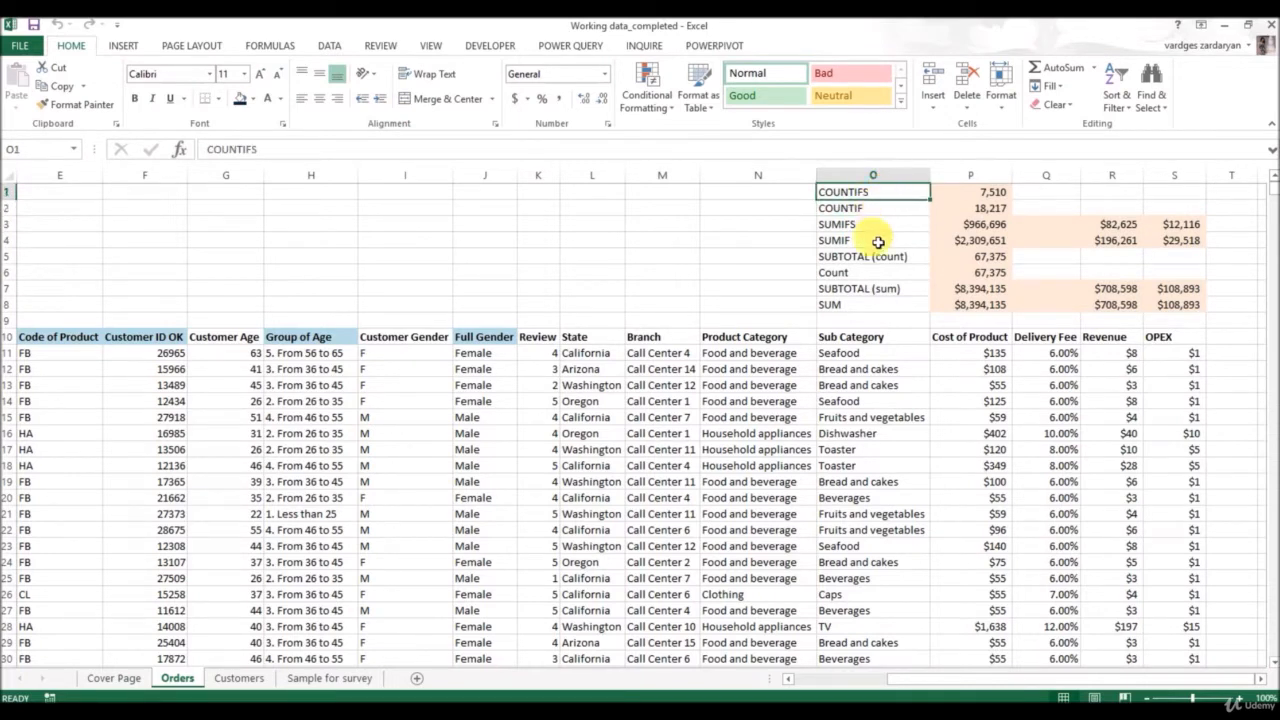
{"action": "left_click", "coordinate": [874, 262]}
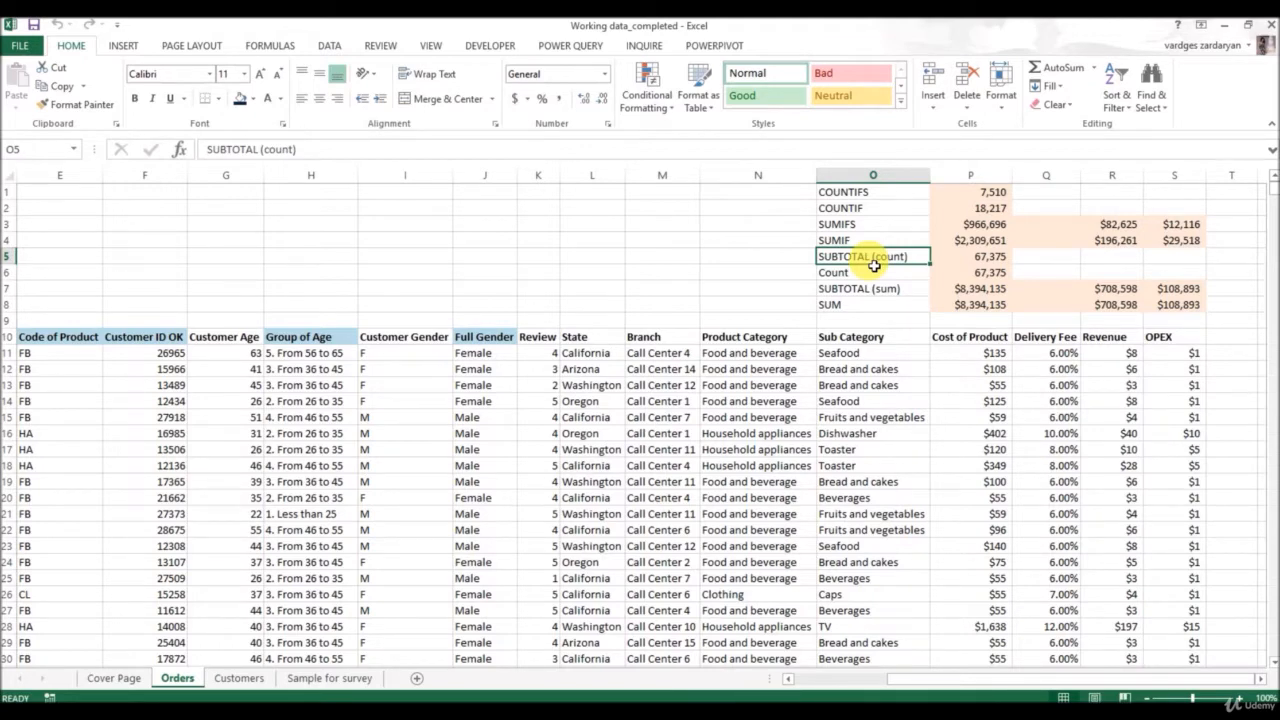
- Create a PivotTable on a new worksheet from the Orders data range A10:S67385
{"action": "left_click", "coordinate": [123, 46]}
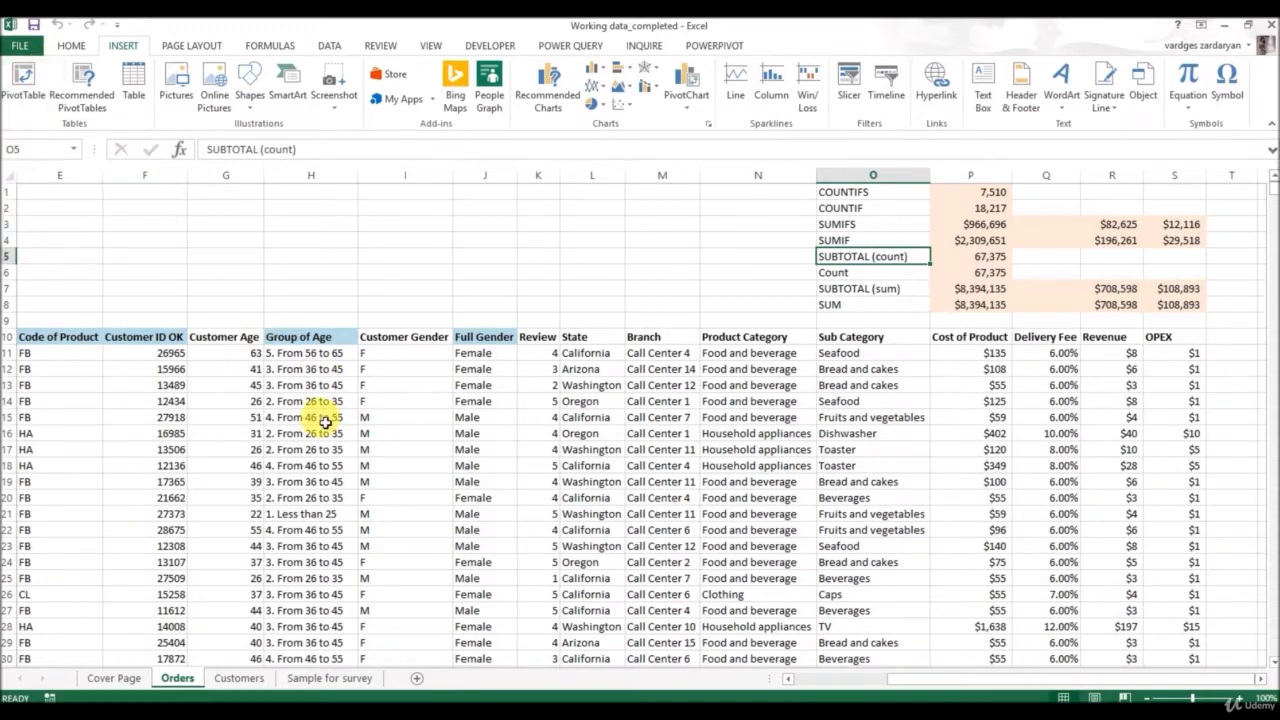
{"action": "left_click", "coordinate": [296, 437]}
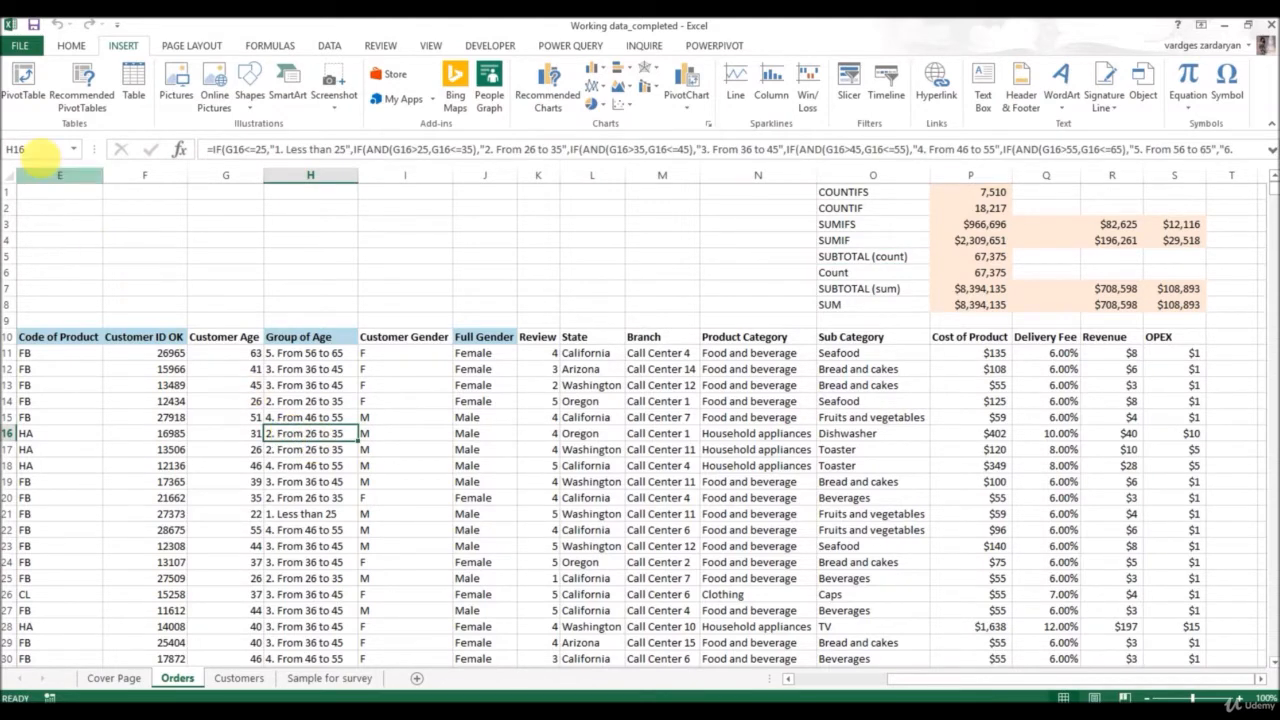
{"action": "left_click", "coordinate": [30, 82]}
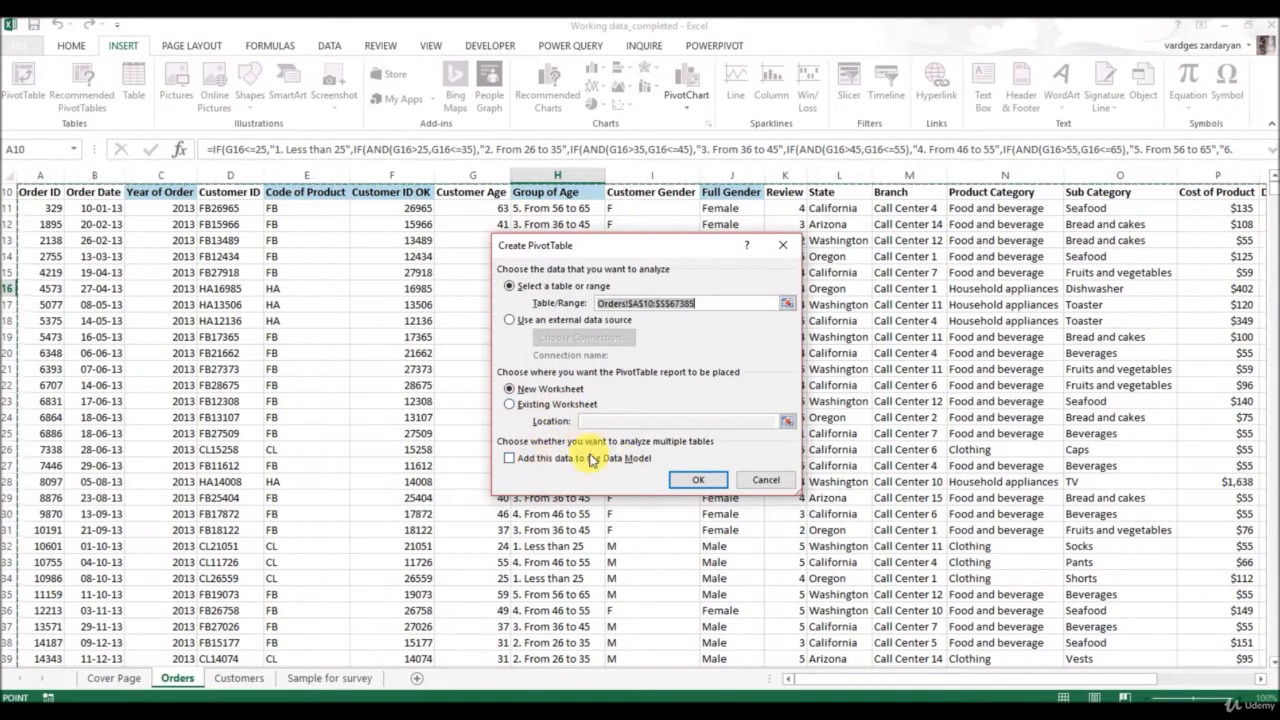
{"action": "left_click", "coordinate": [697, 480]}
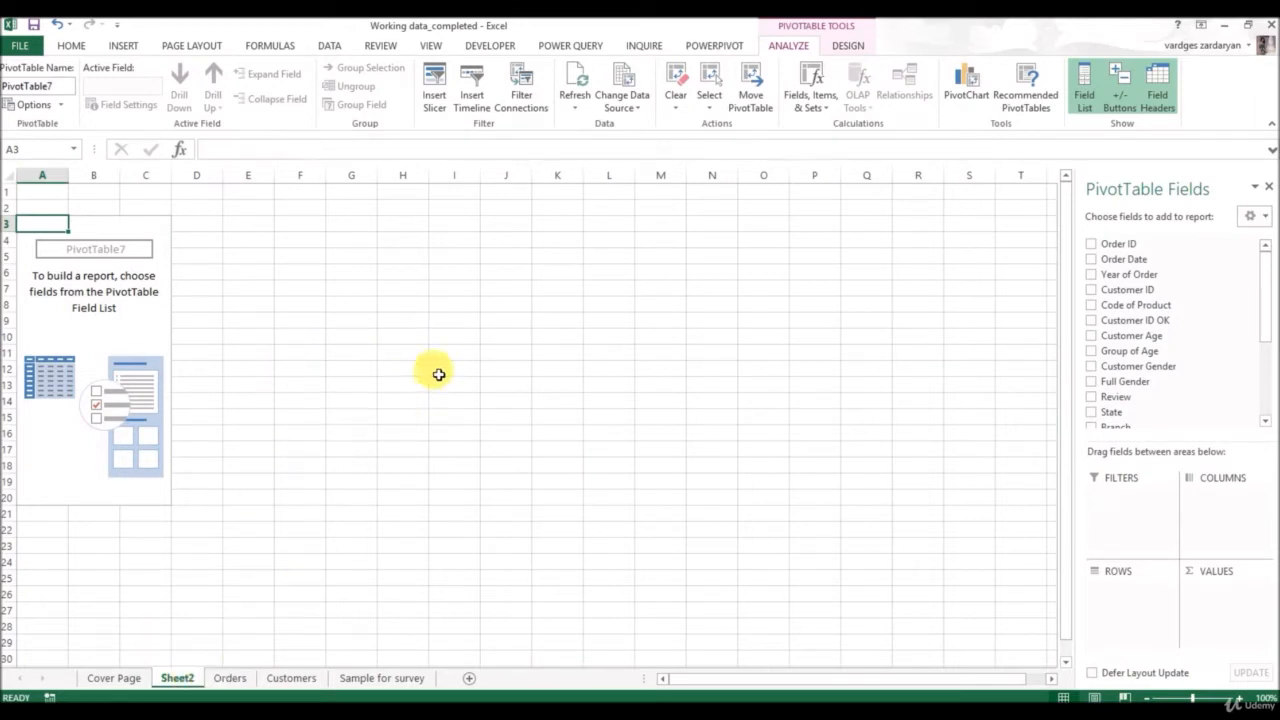
{"action": "left_click", "coordinate": [848, 48]}
{"action": "left_click", "coordinate": [805, 50]}
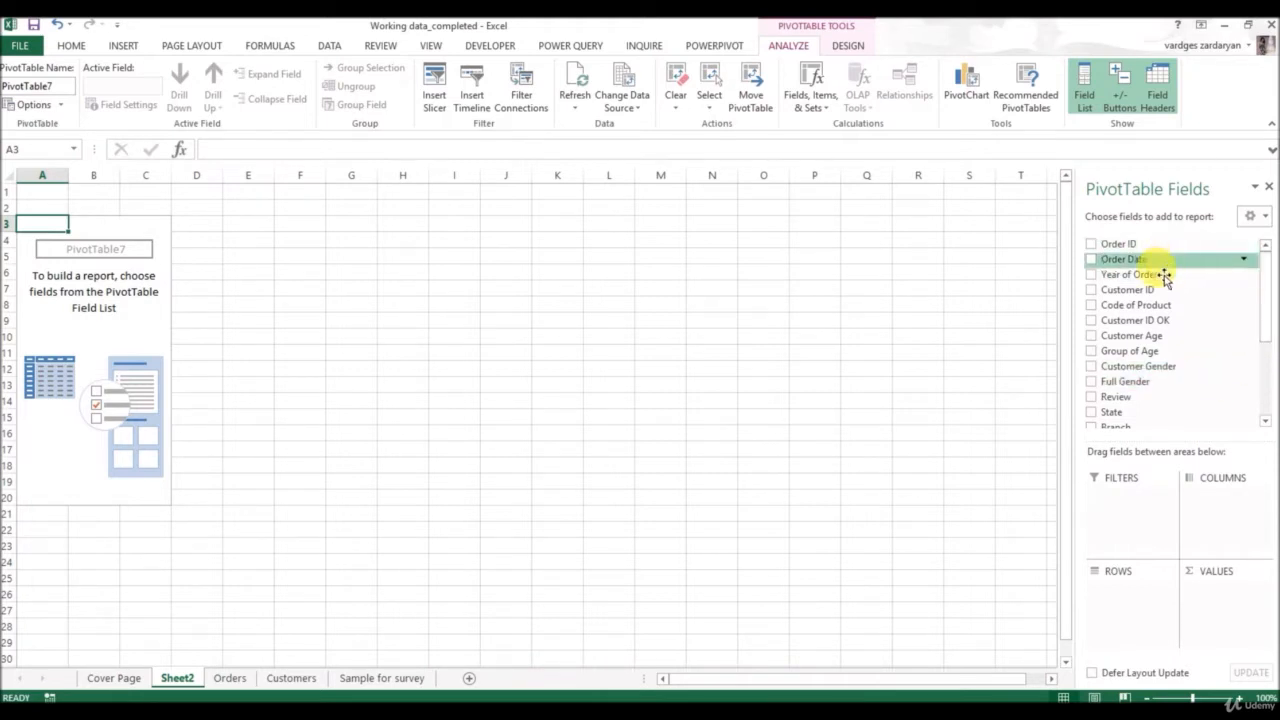
- Place Year of Order in the PivotTable rows and add Revenue and OPEX as summed values
{"action": "left_click_drag", "start_coordinate": [1169, 276], "coordinate": [1126, 607]}
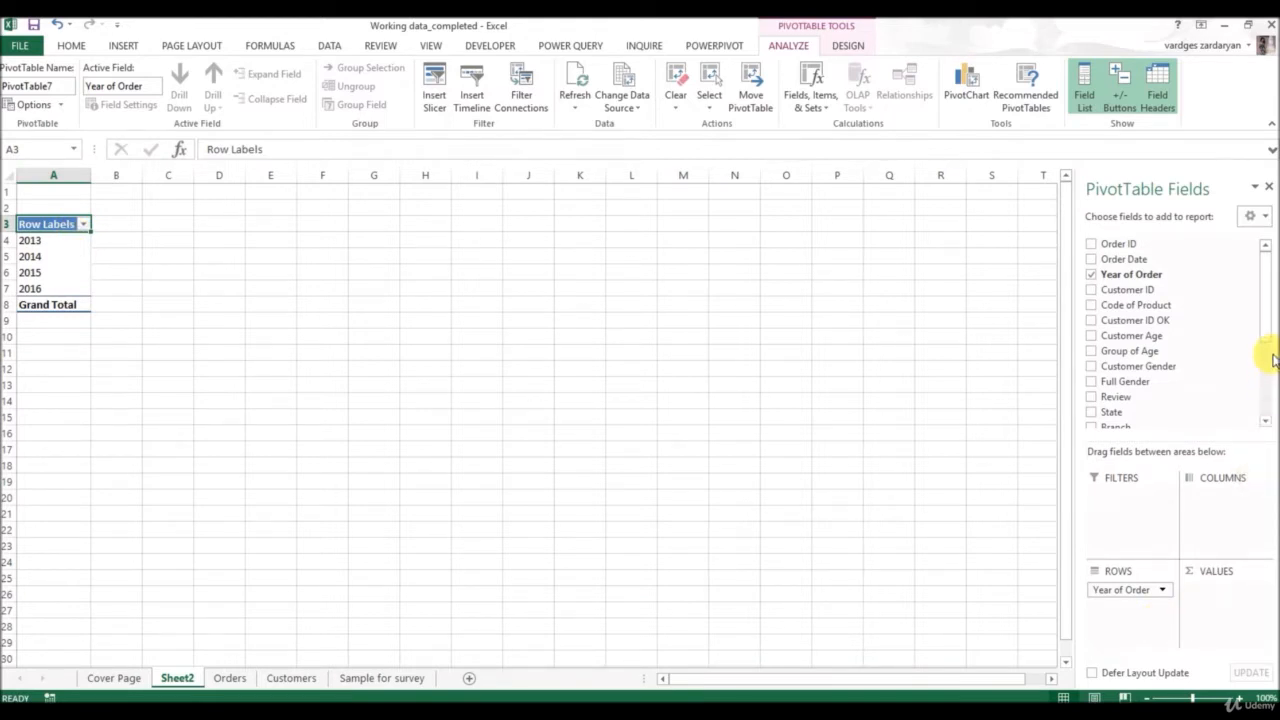
{"action": "left_click_drag", "start_coordinate": [1260, 340], "coordinate": [1258, 425]}
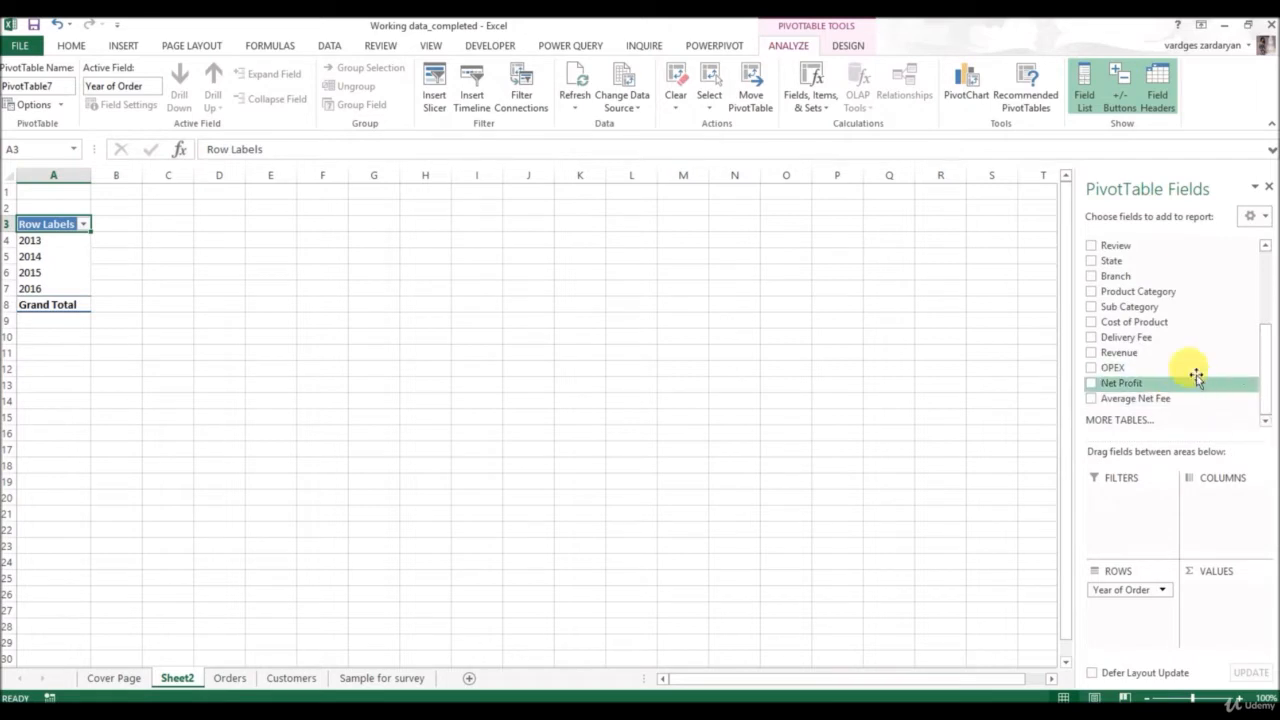
{"action": "left_click_drag", "start_coordinate": [1171, 376], "coordinate": [1220, 612]}
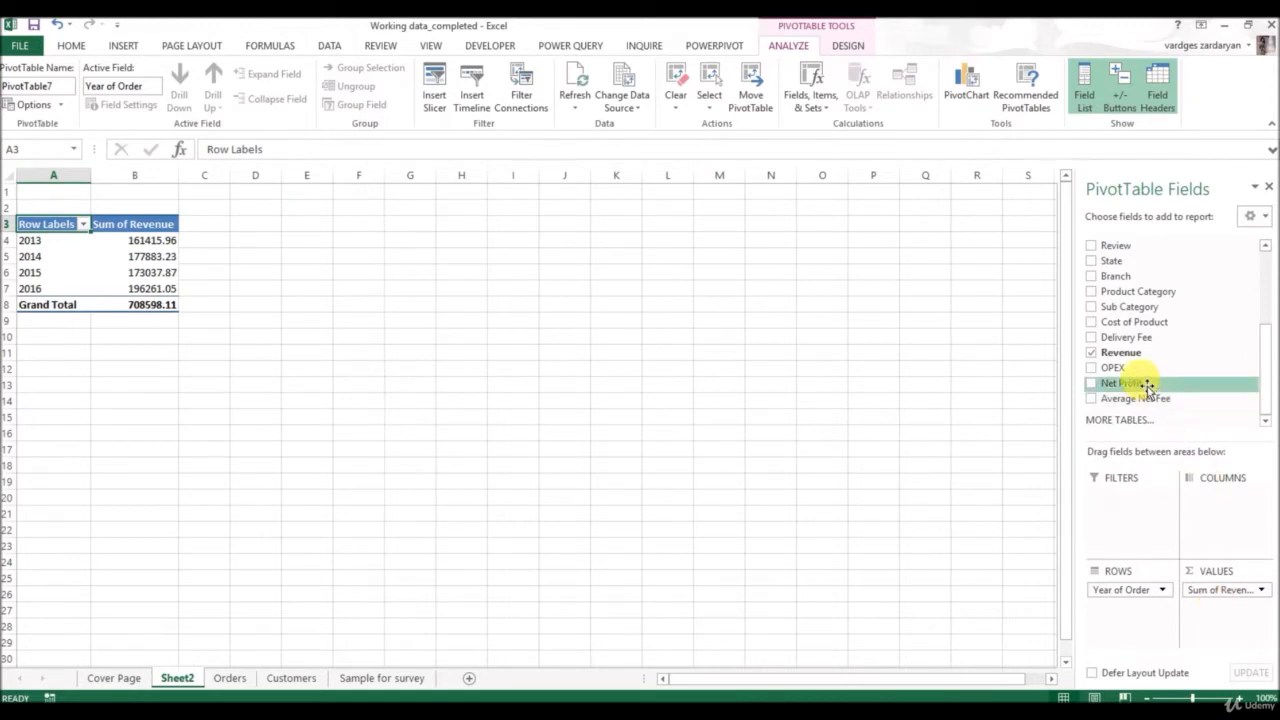
{"action": "left_click_drag", "start_coordinate": [1148, 374], "coordinate": [1217, 622]}
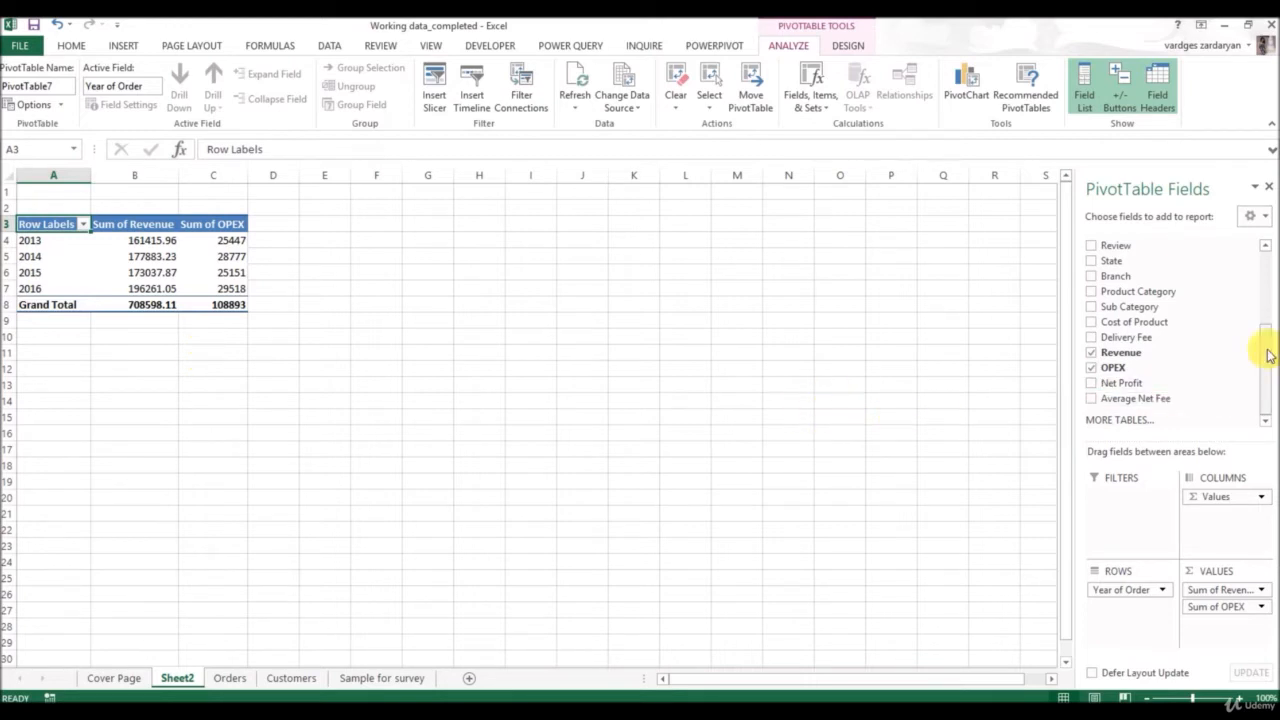
- Split the PivotTable columns by Full Gender and check the Female and Male column headings
{"action": "left_click_drag", "start_coordinate": [1265, 354], "coordinate": [1266, 251]}
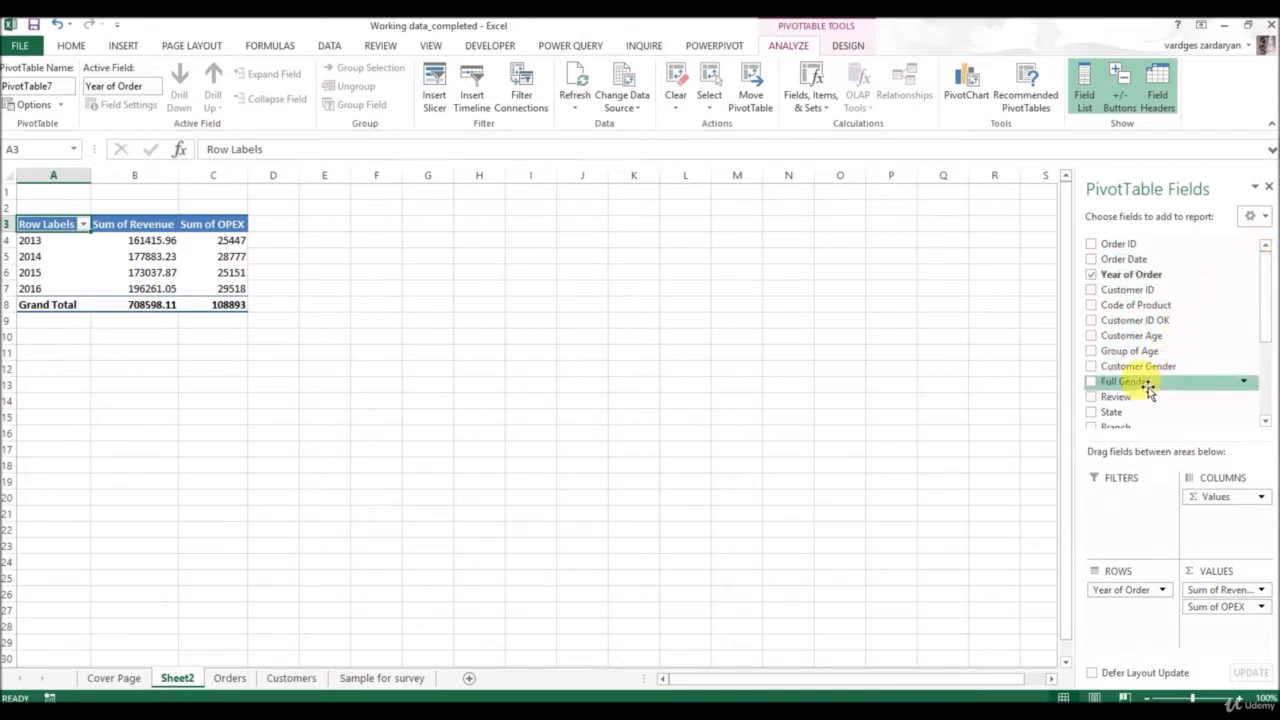
{"action": "left_click_drag", "start_coordinate": [1148, 392], "coordinate": [1221, 492]}
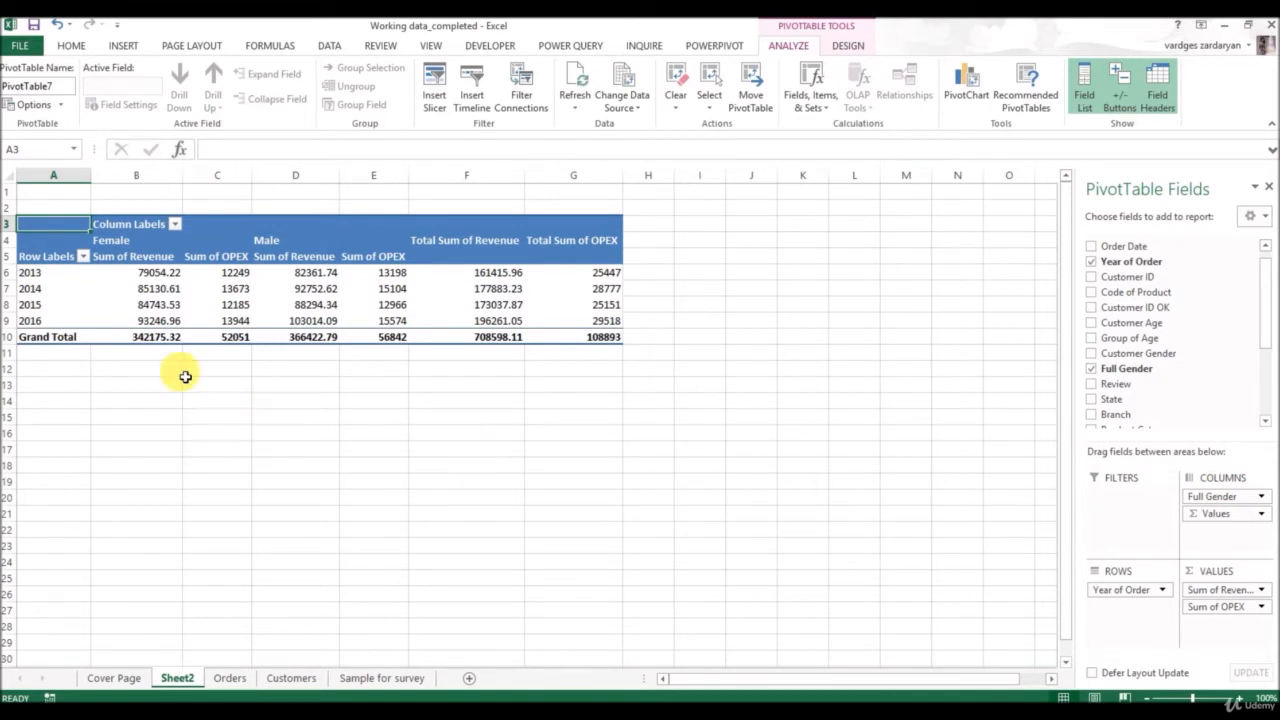
{"action": "left_click", "coordinate": [126, 245]}
{"action": "left_click", "coordinate": [289, 246]}
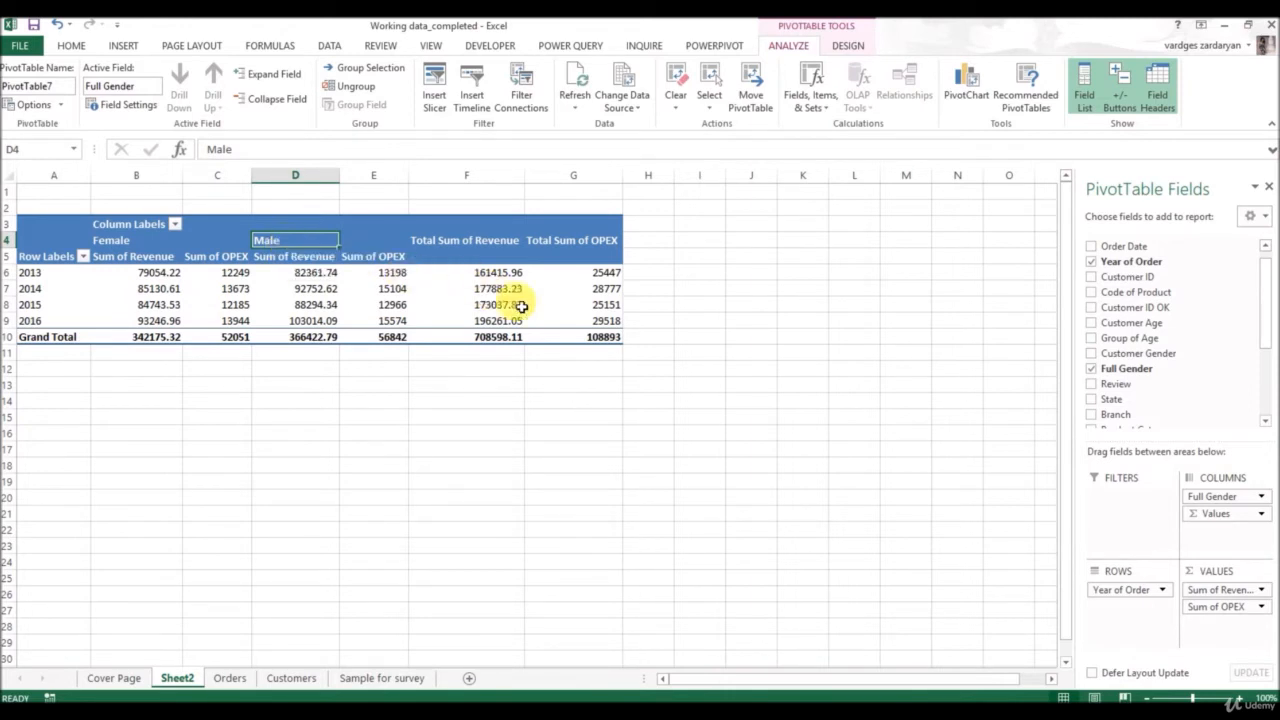
- Add Product Category as a PivotTable report filter and restrict it to Household appliances
{"action": "left_click_drag", "start_coordinate": [1265, 329], "coordinate": [1266, 354]}
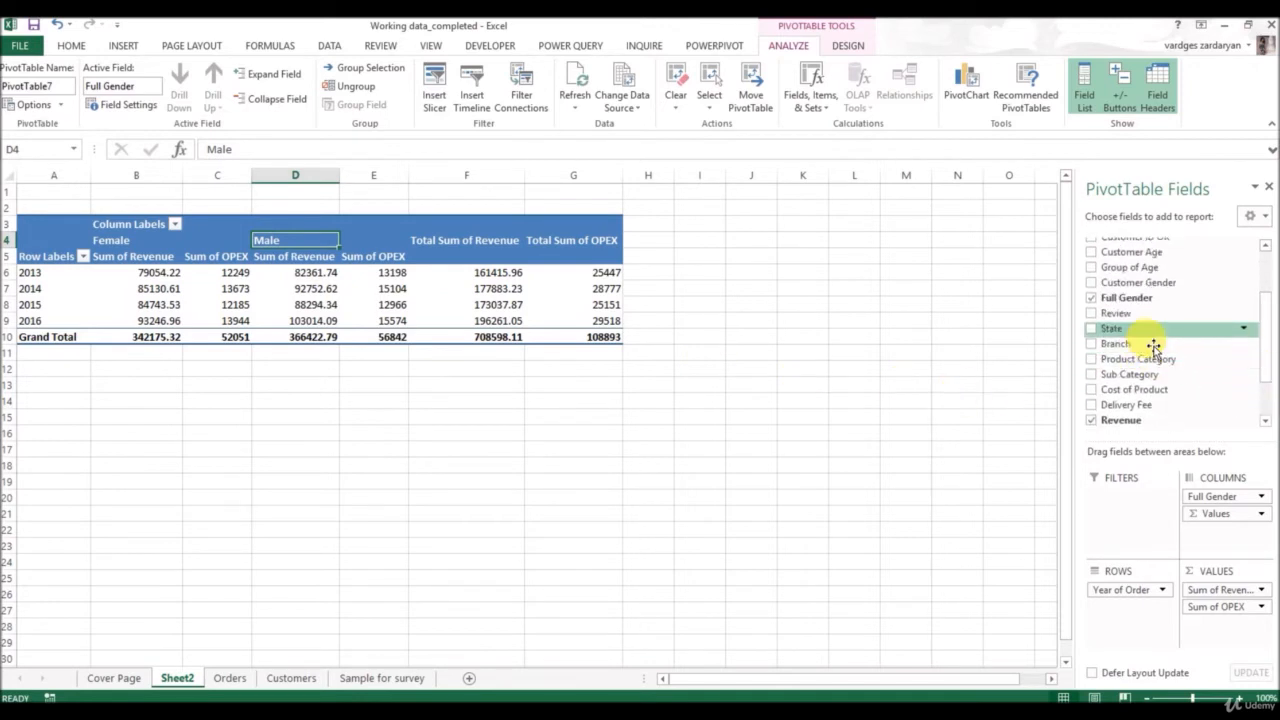
{"action": "left_click_drag", "start_coordinate": [1143, 366], "coordinate": [1128, 509]}
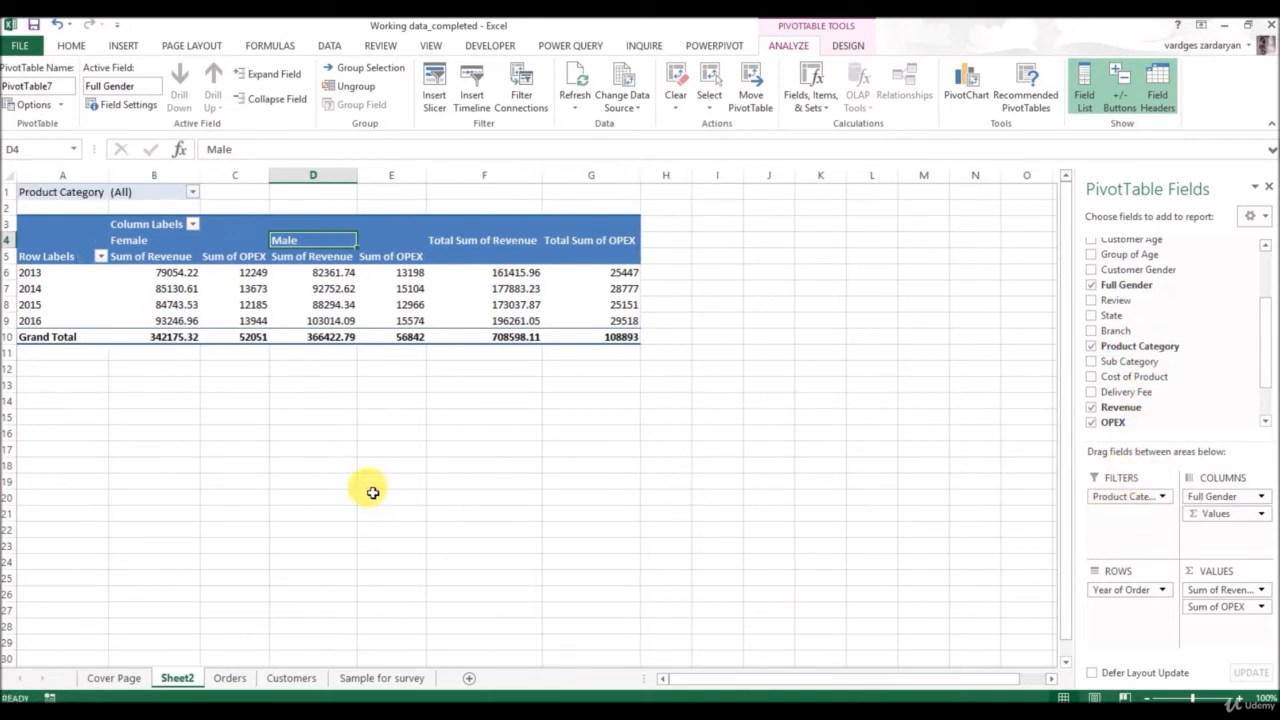
{"action": "left_click", "coordinate": [194, 192]}
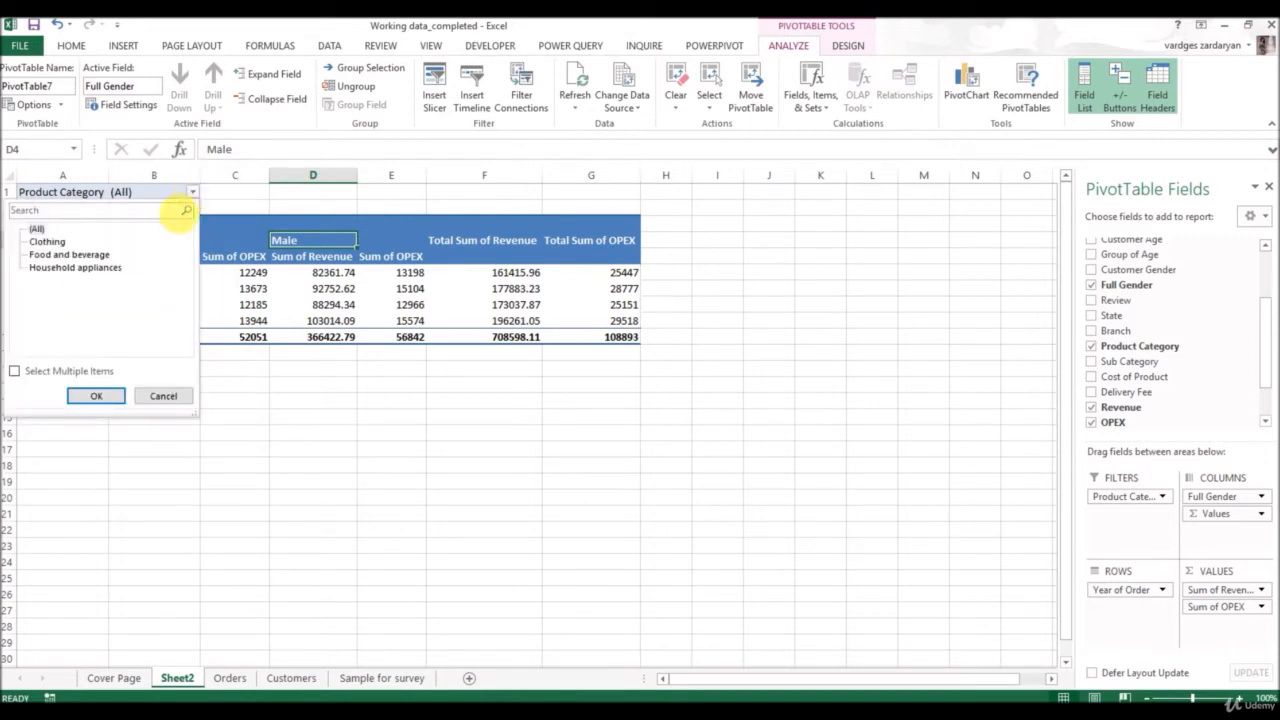
{"action": "left_click", "coordinate": [15, 371]}
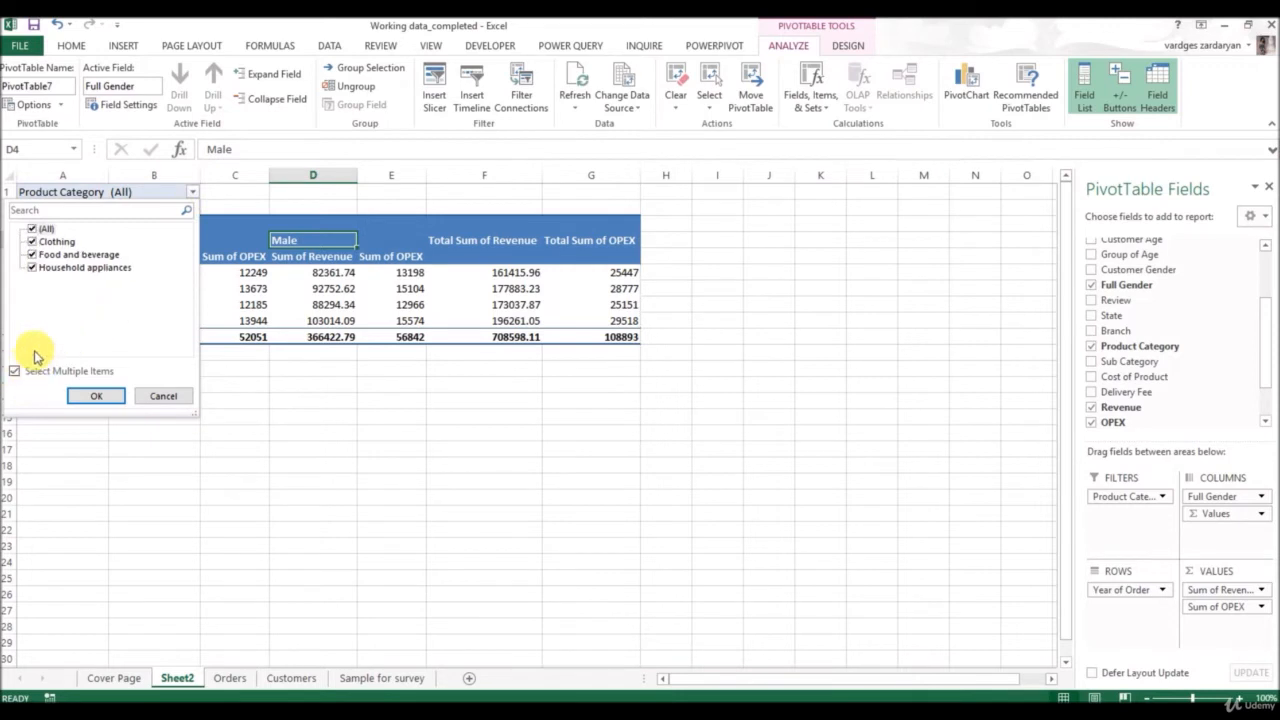
{"action": "left_click", "coordinate": [32, 229]}
{"action": "left_click", "coordinate": [32, 268]}
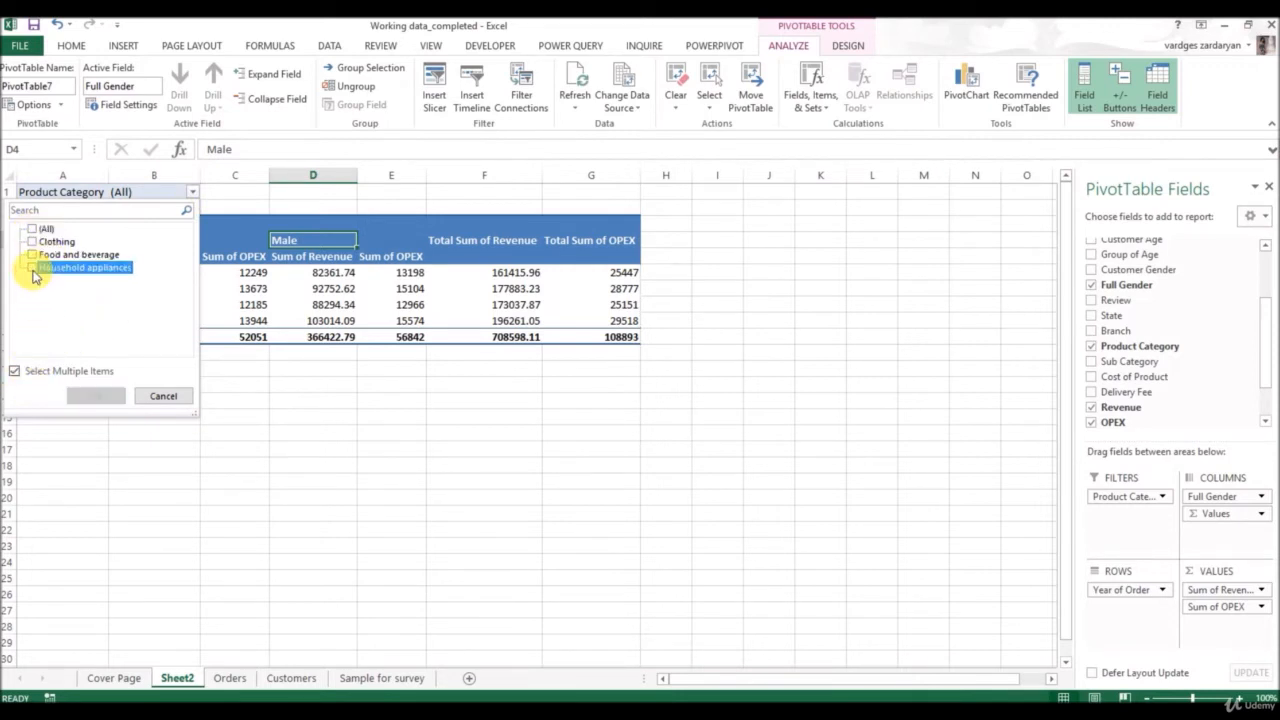
{"action": "left_click", "coordinate": [96, 396]}
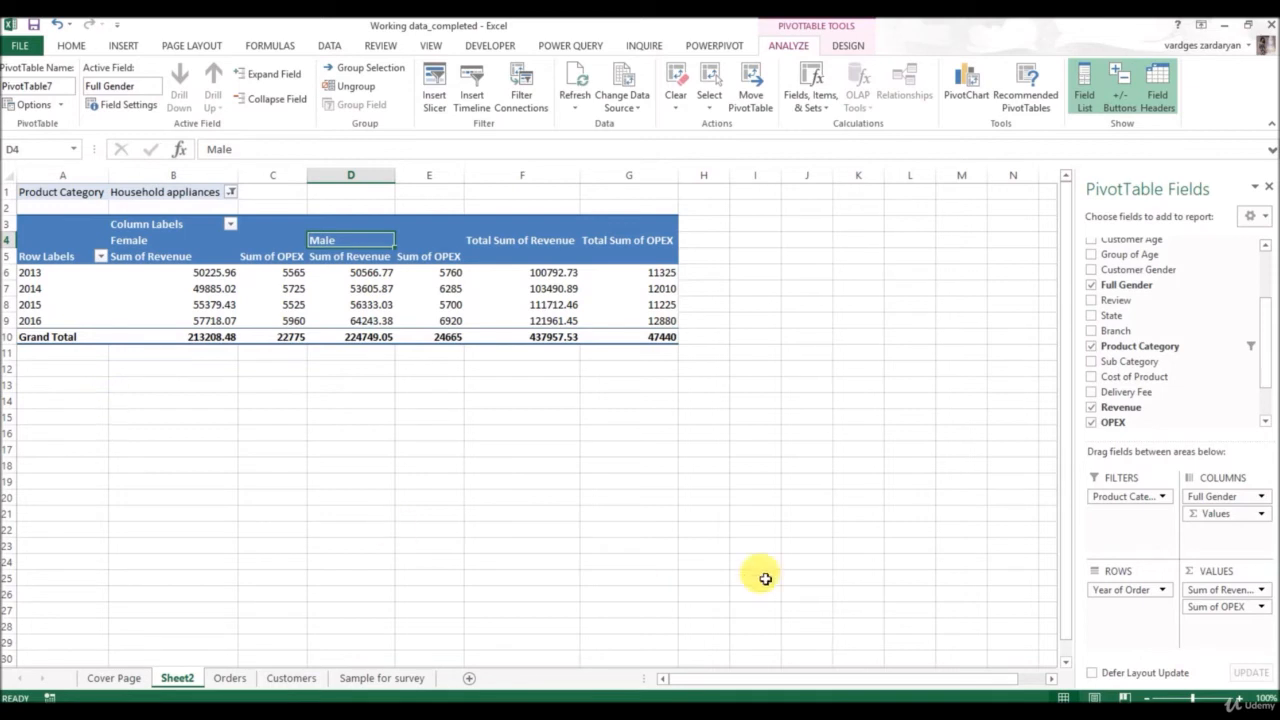
- Change the Revenue value field in the PivotTable to be summarized by Count instead of Sum
{"action": "left_click", "coordinate": [1262, 592]}
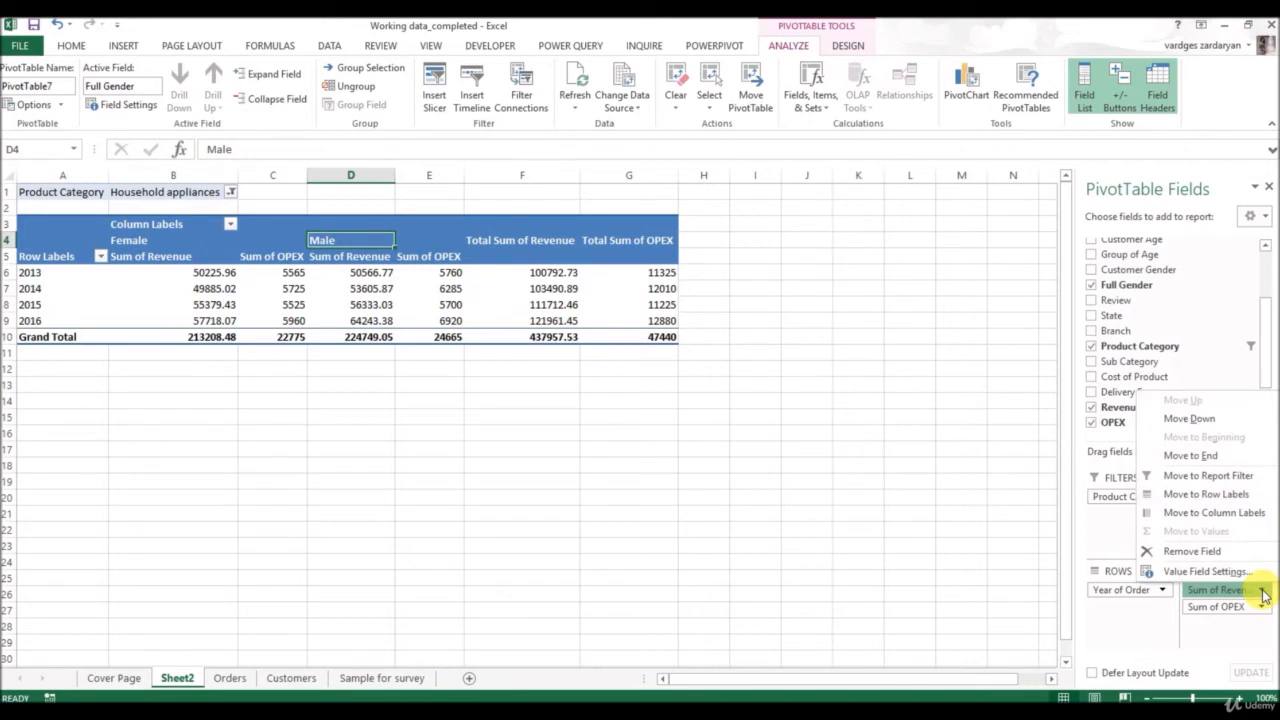
{"action": "left_click", "coordinate": [1212, 574]}
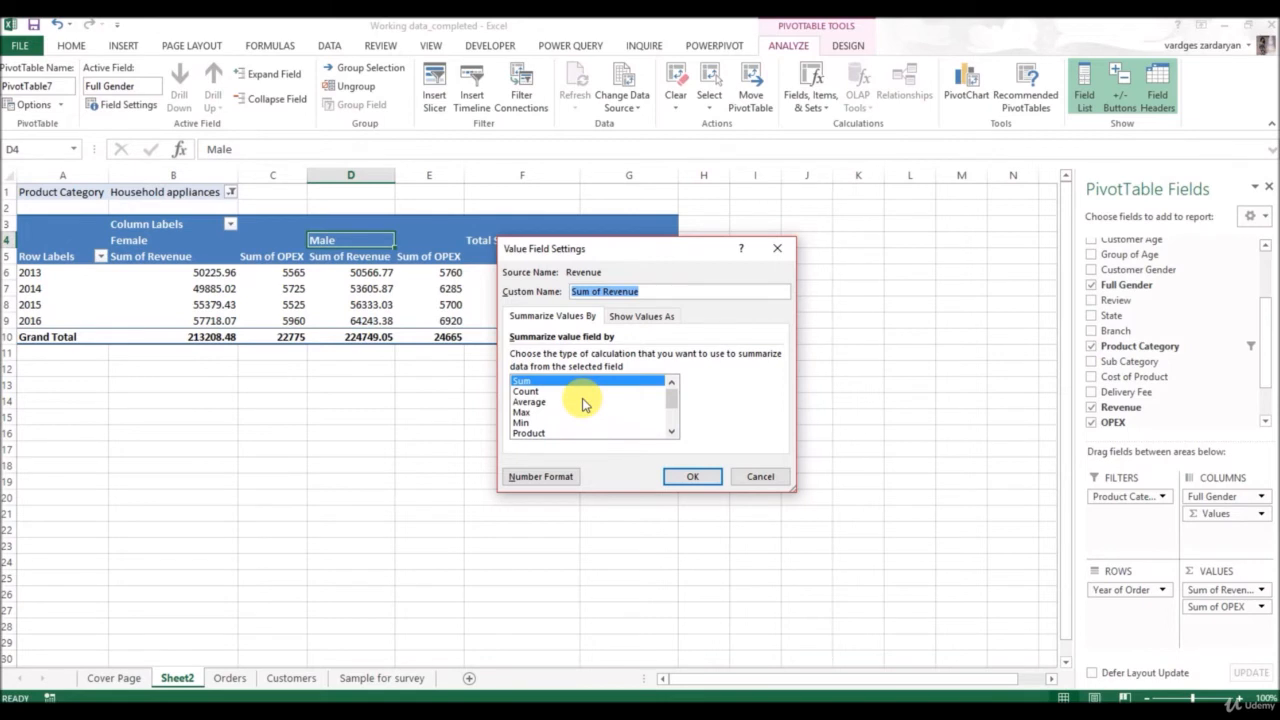
{"action": "left_click", "coordinate": [530, 391]}
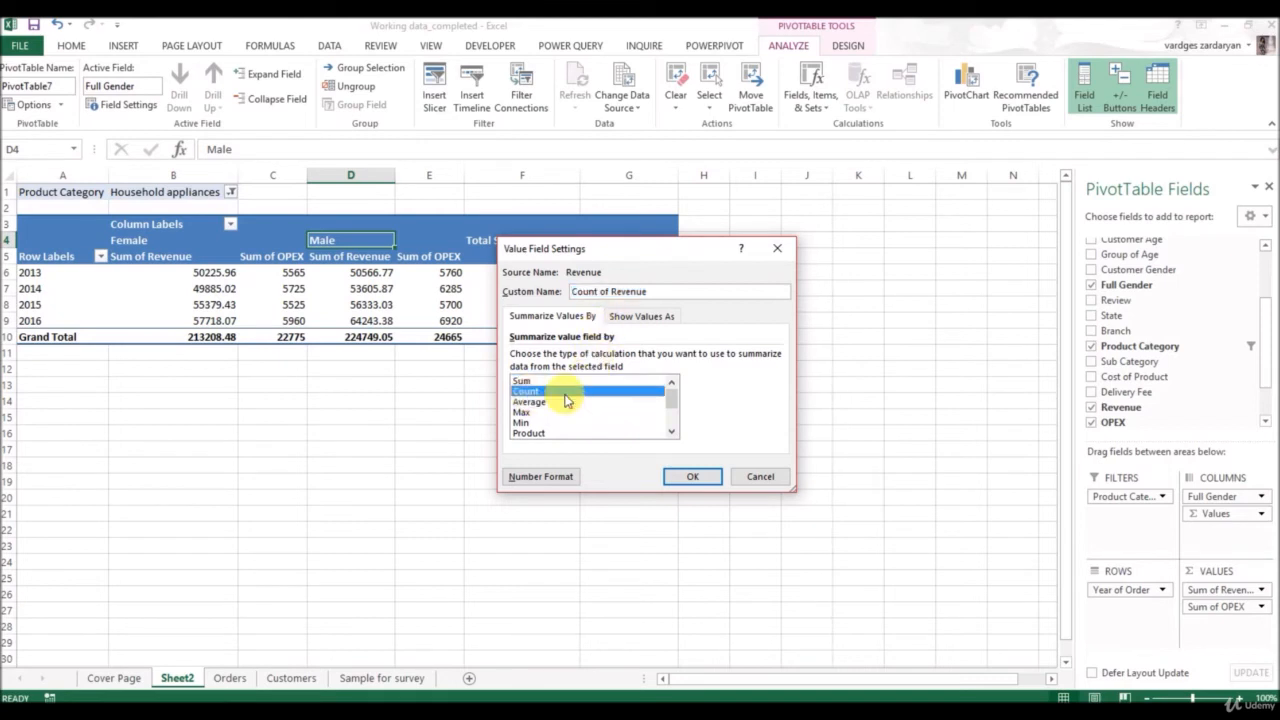
{"action": "left_click", "coordinate": [685, 479]}
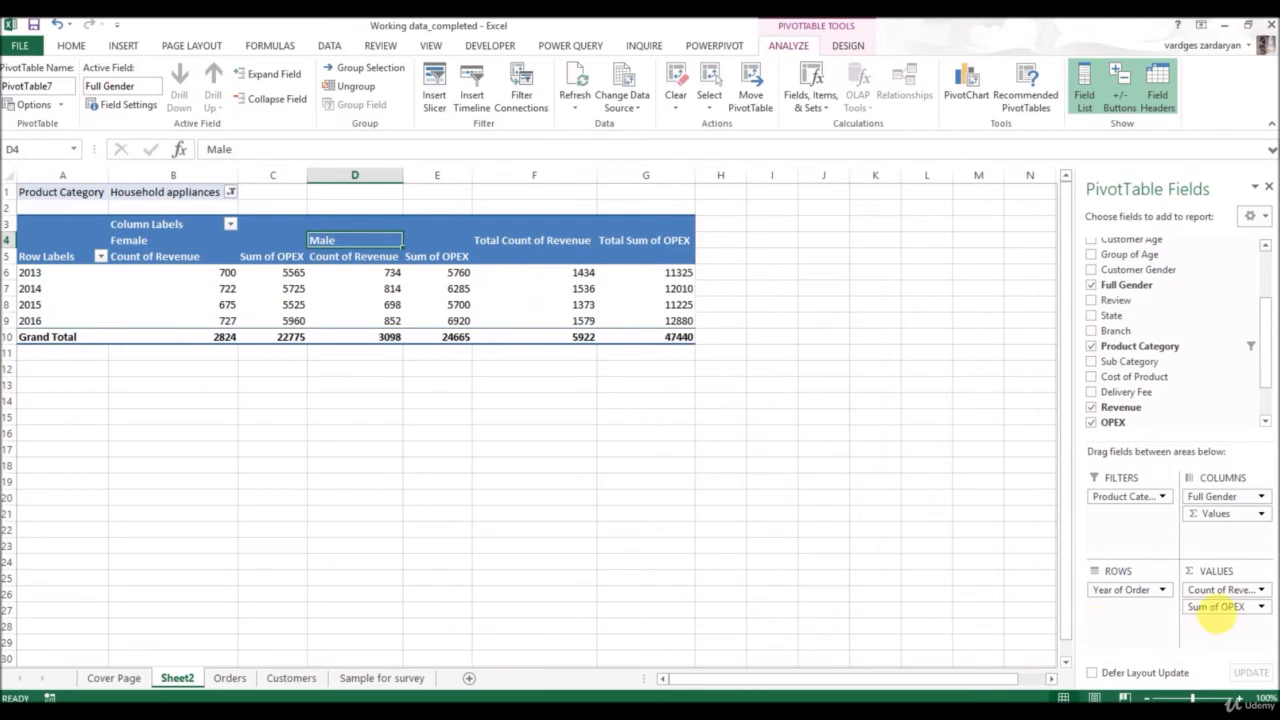
- Summarize the OPEX value field by Count and check the 2016 Female Count of Revenue value
{"action": "left_click", "coordinate": [1260, 607]}
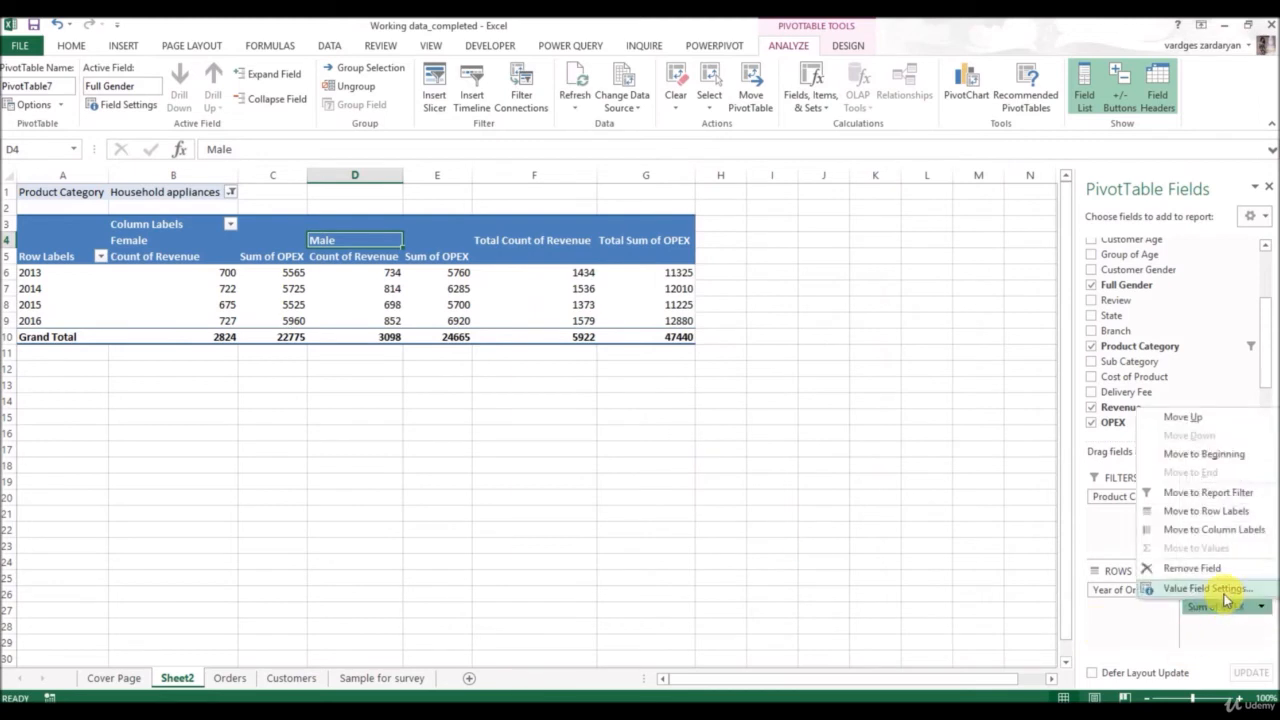
{"action": "left_click", "coordinate": [1210, 589]}
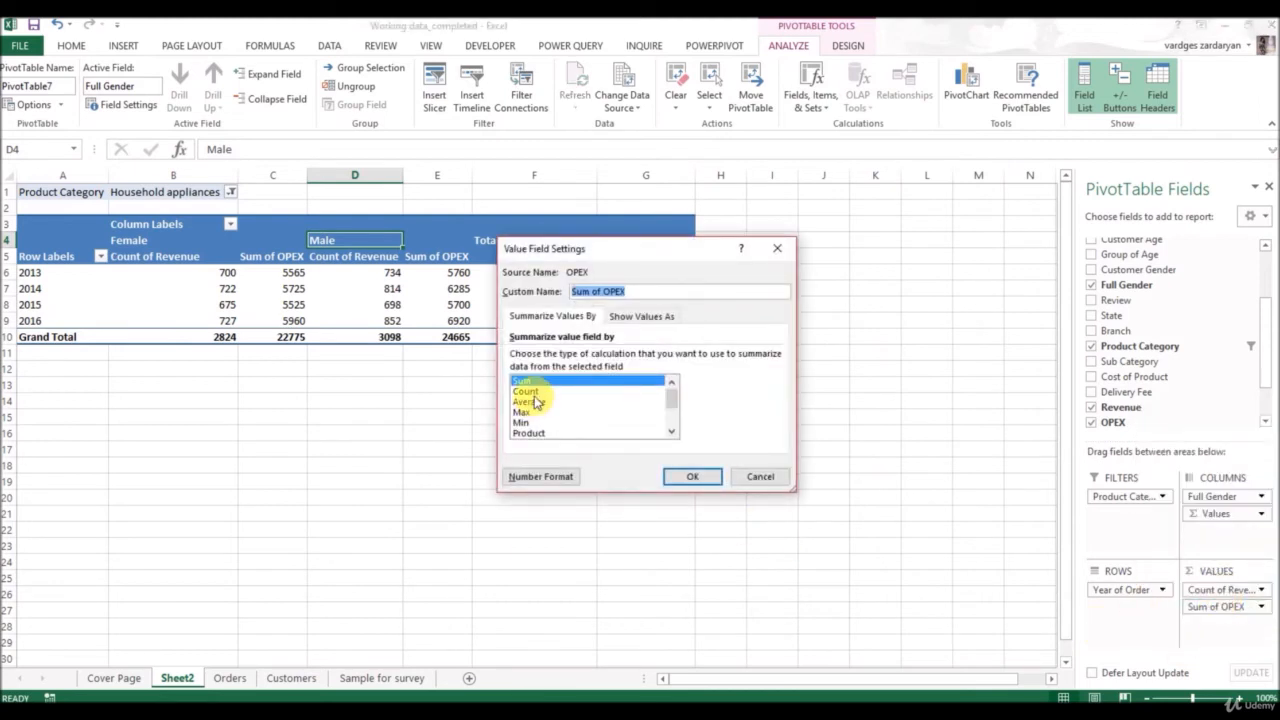
{"action": "left_click", "coordinate": [534, 392]}
{"action": "left_click", "coordinate": [688, 479]}
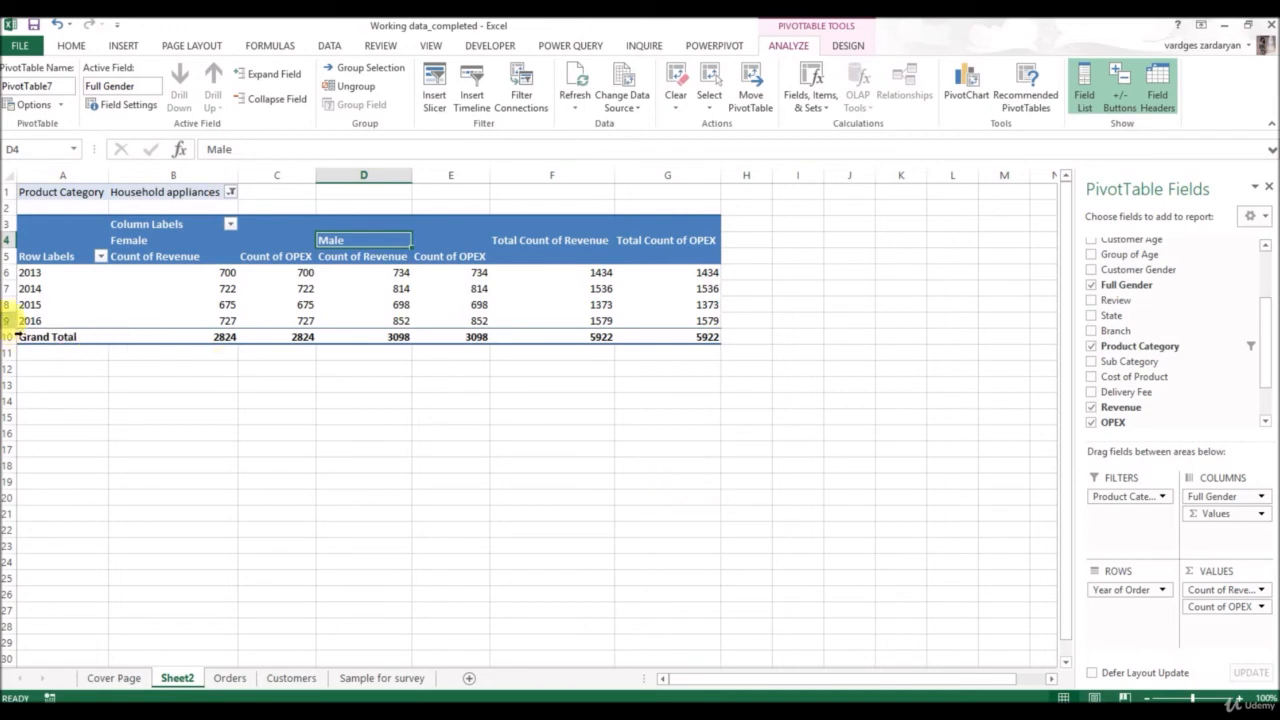
{"action": "left_click", "coordinate": [9, 320]}
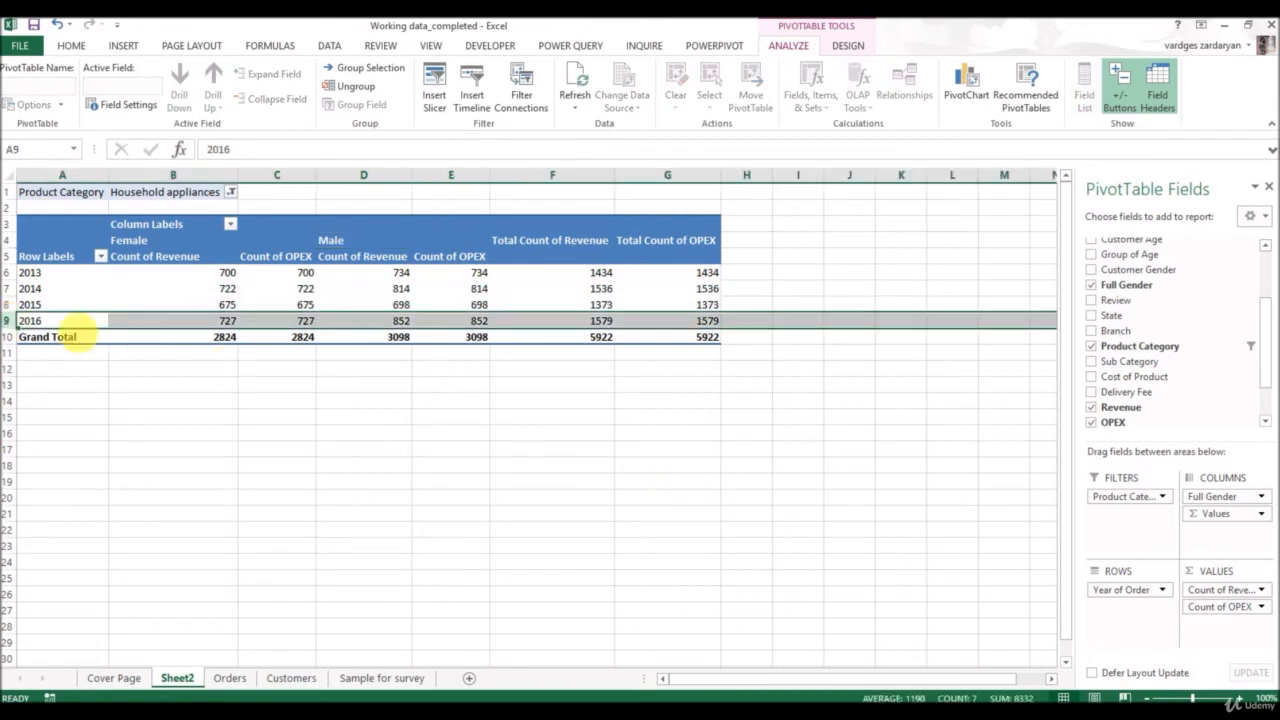
{"action": "left_click", "coordinate": [155, 248]}
{"action": "mouse_move", "coordinate": [215, 328]}
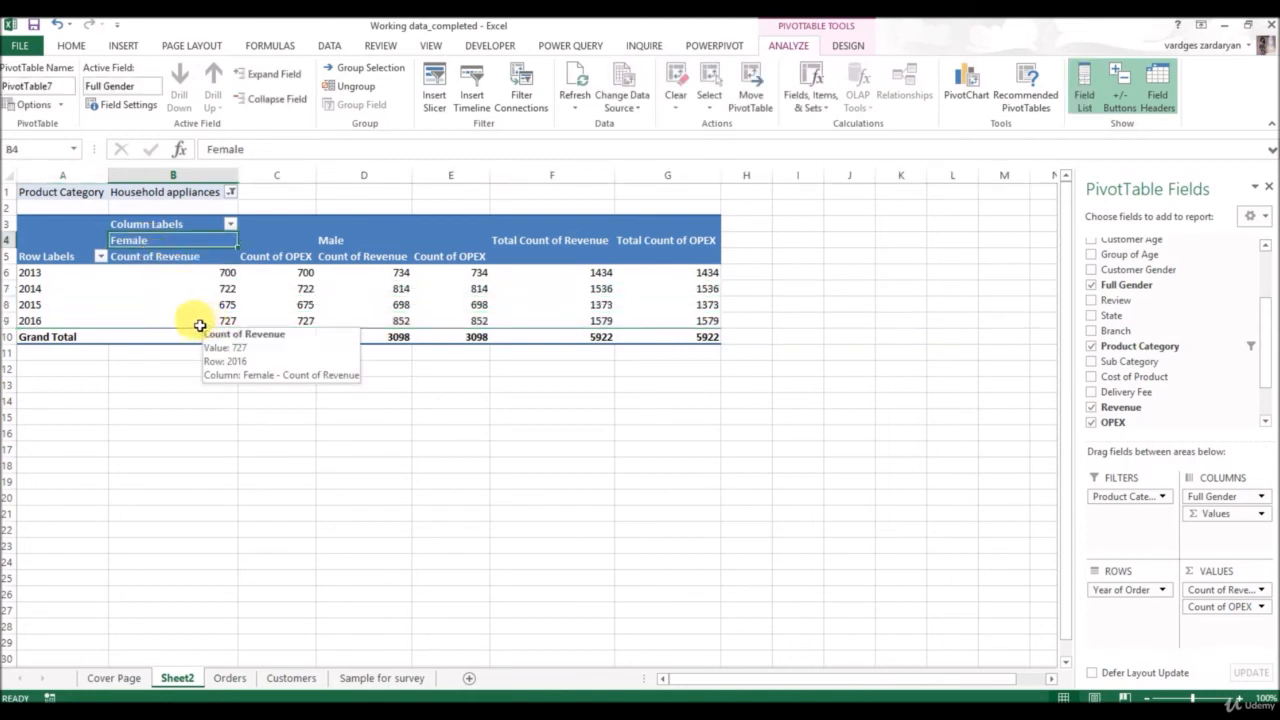
{"action": "left_click", "coordinate": [200, 325]}
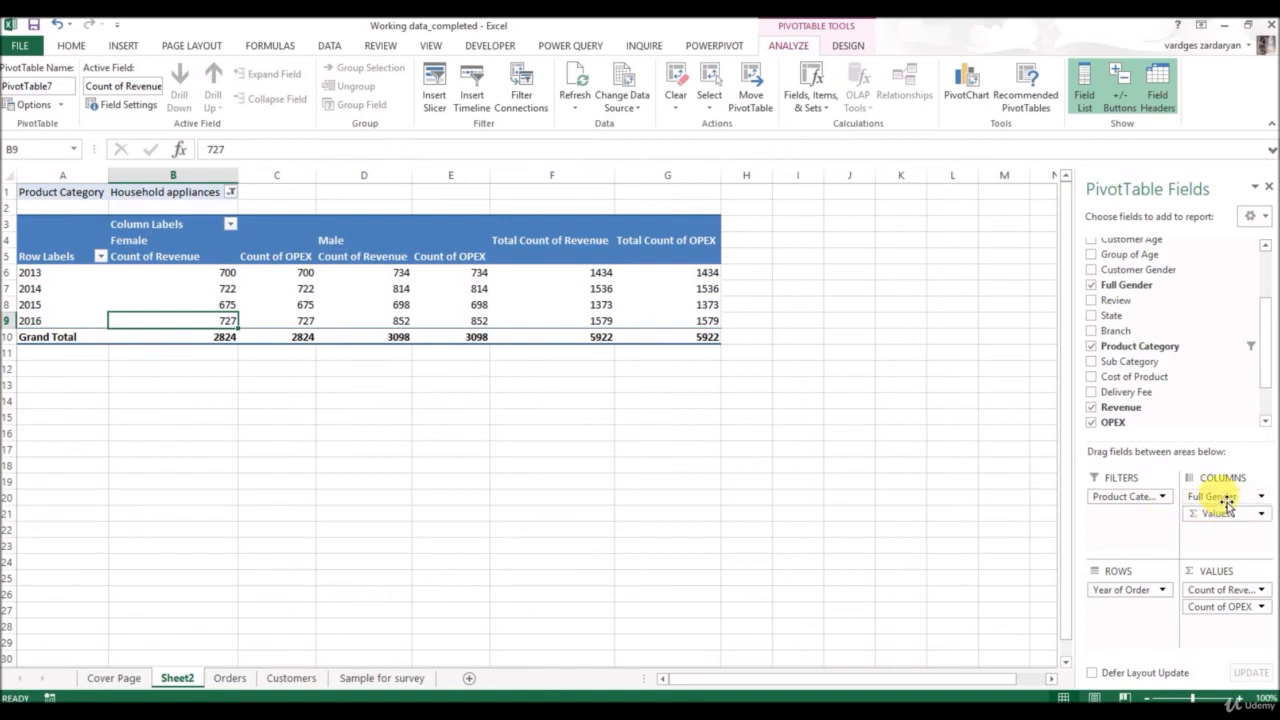
- Move Full Gender from the PivotTable columns to the rows and place it above Year of Order
{"action": "left_click_drag", "start_coordinate": [1175, 512], "coordinate": [1118, 612]}
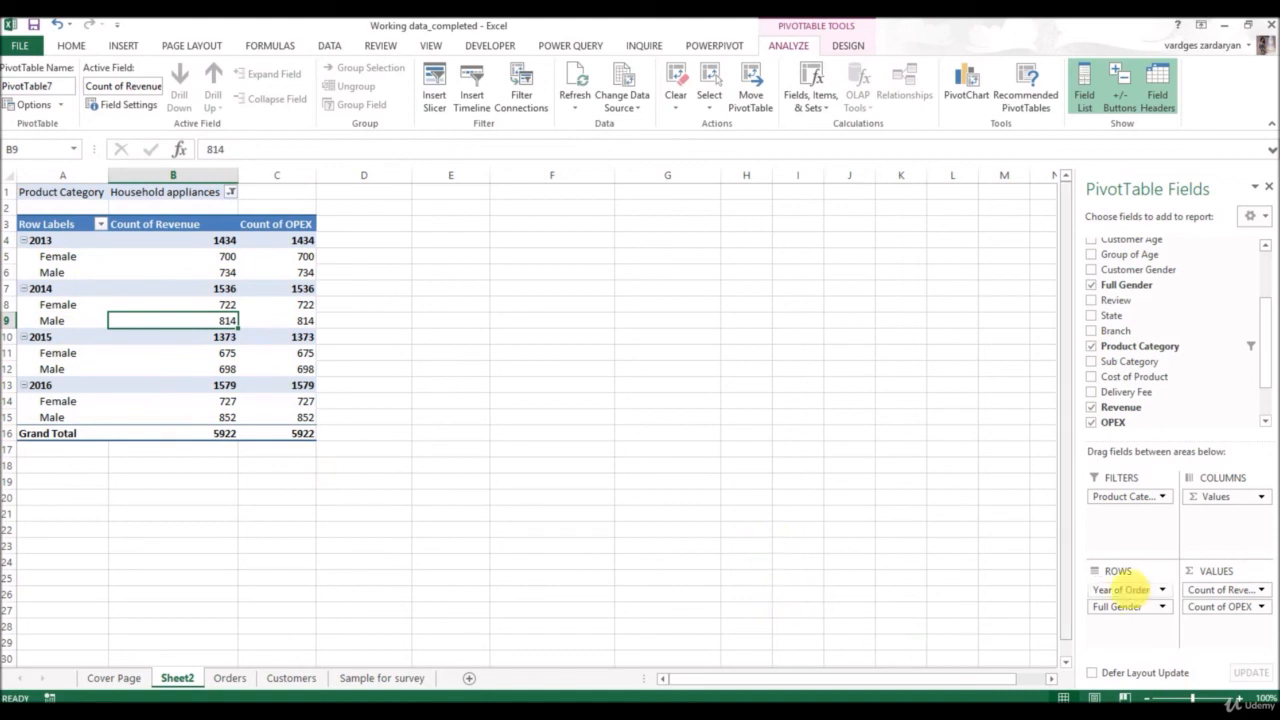
{"action": "mouse_move", "coordinate": [1120, 608]}
{"action": "left_mouse_down"}
{"action": "mouse_move", "coordinate": [1150, 600]}
{"action": "mouse_move", "coordinate": [1123, 590]}
{"action": "left_mouse_up"}
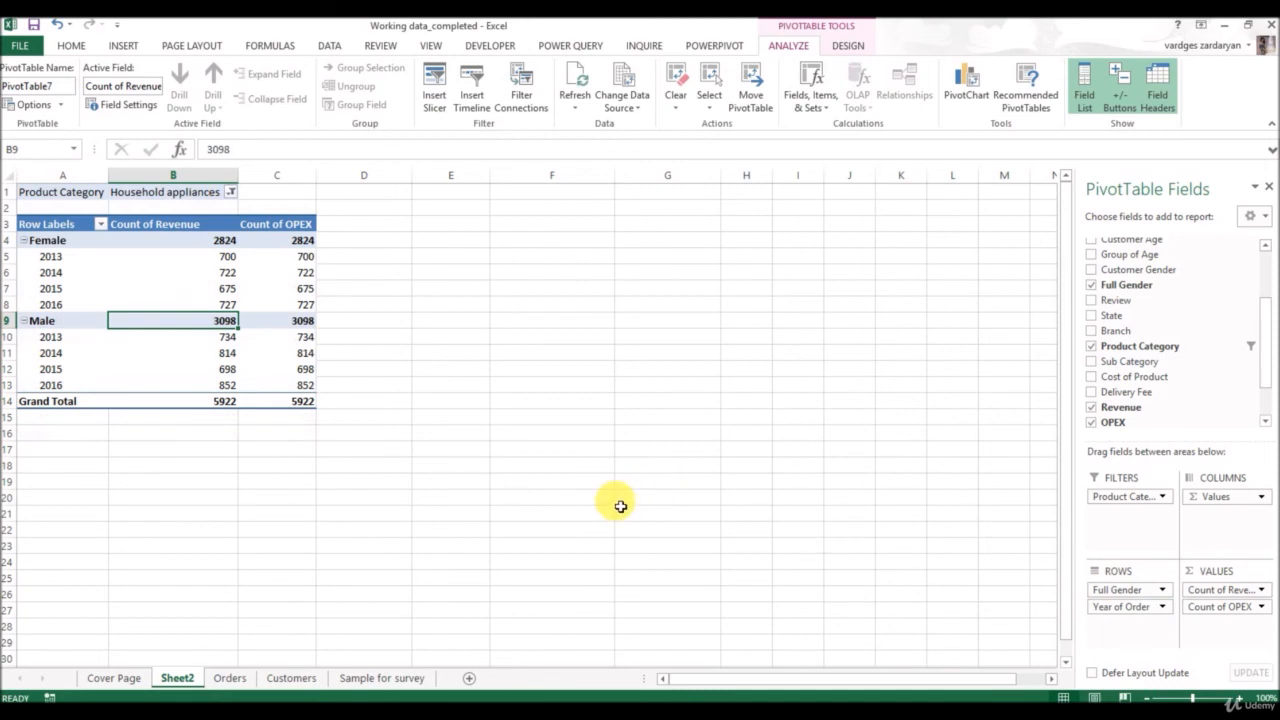